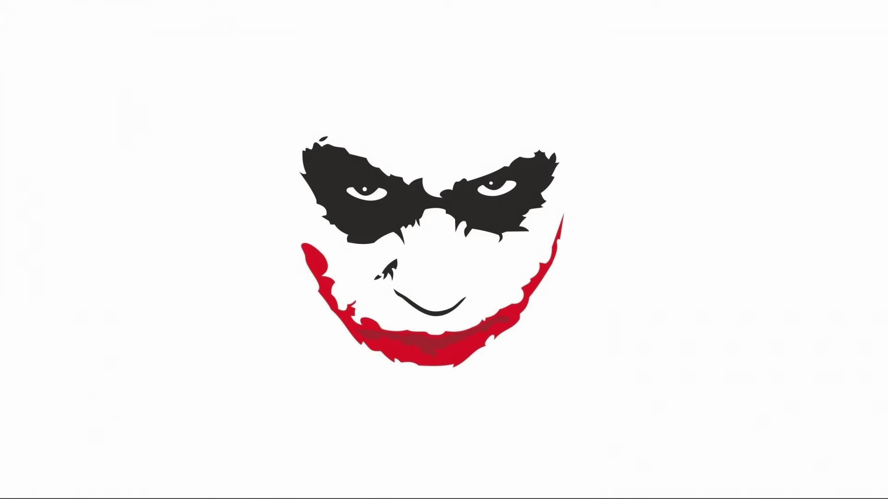
# Look for XAMPP among the installed apps and open the XAMPP Control Panel
pyautogui.click(11, 490)
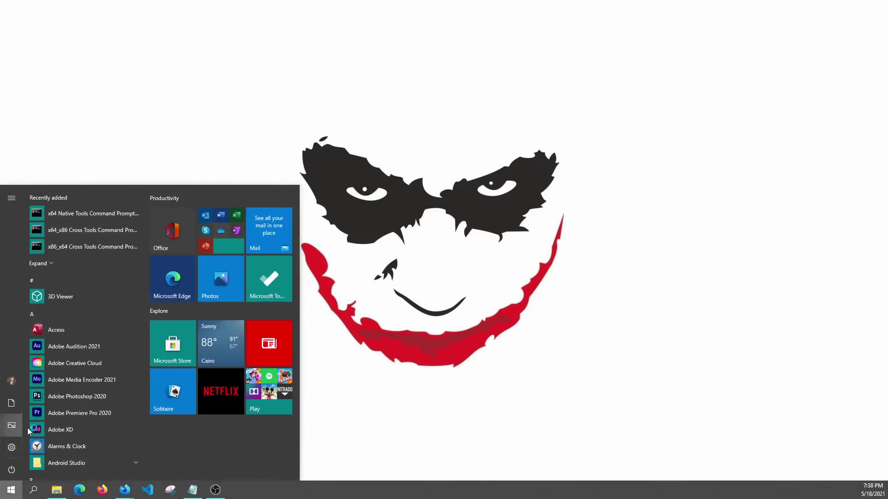
pyautogui.click(54, 488)
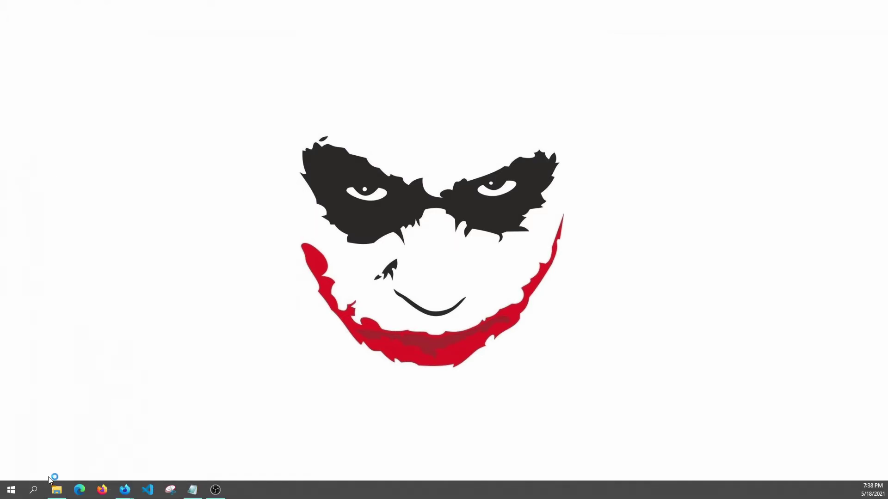
pyautogui.click(10, 492)
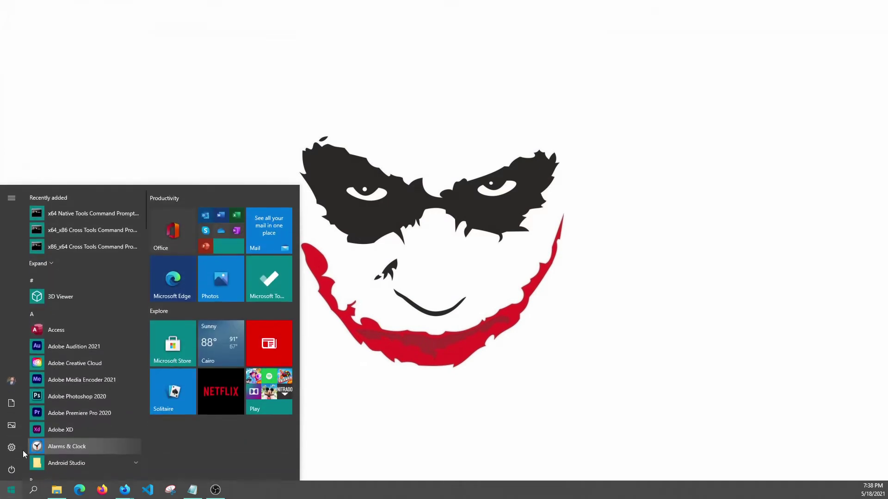
pyautogui.scroll(-10, 79, 312)
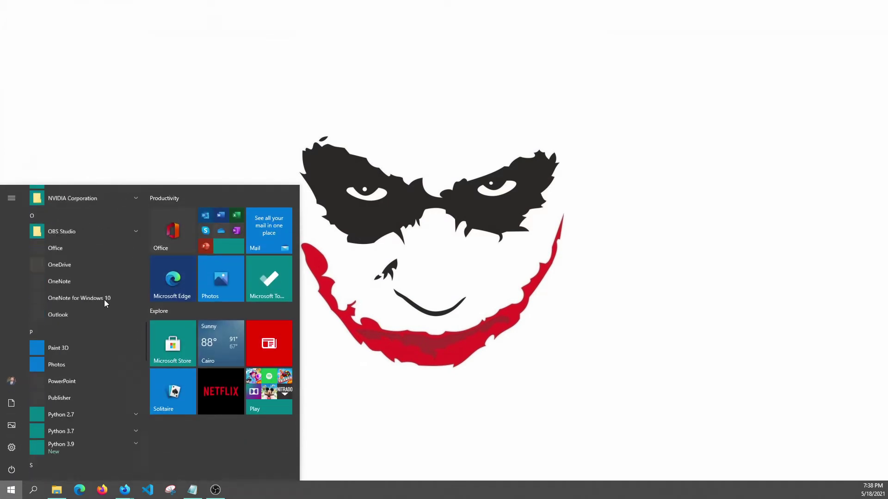
pyautogui.scroll(-10, 104, 303)
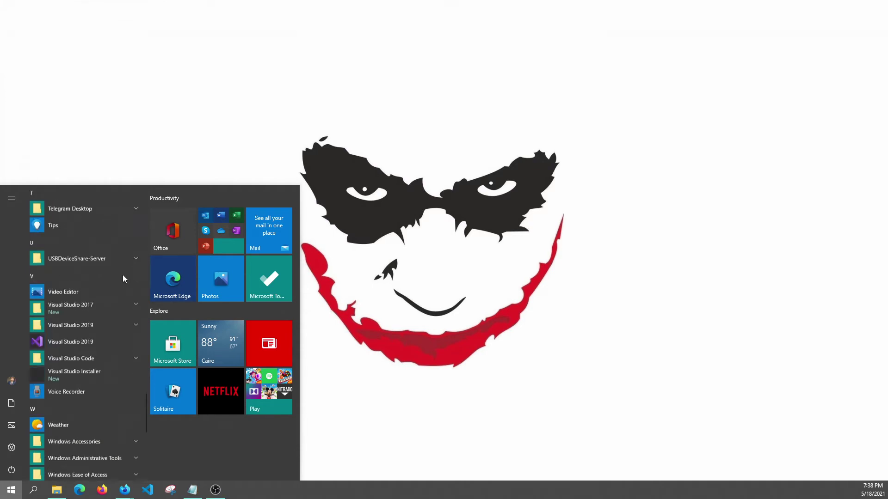
pyautogui.scroll(-3, 121, 272)
pyautogui.scroll(15, 121, 273)
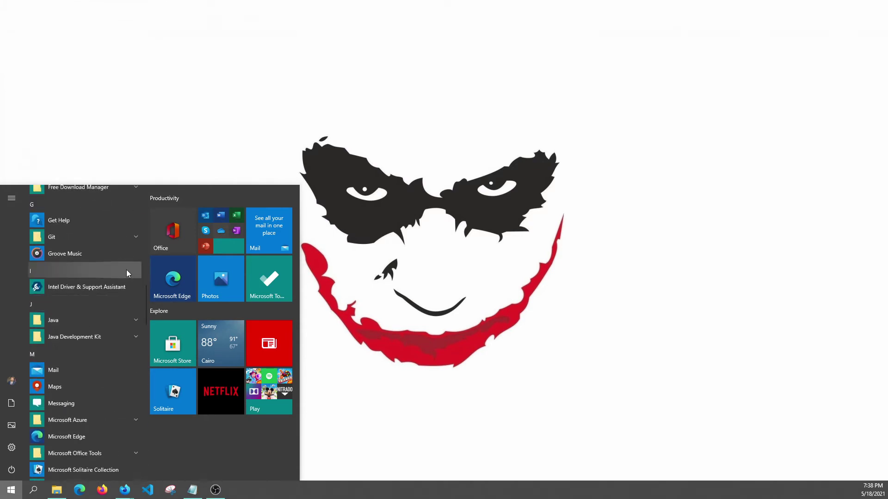
pyautogui.scroll(5, 126, 271)
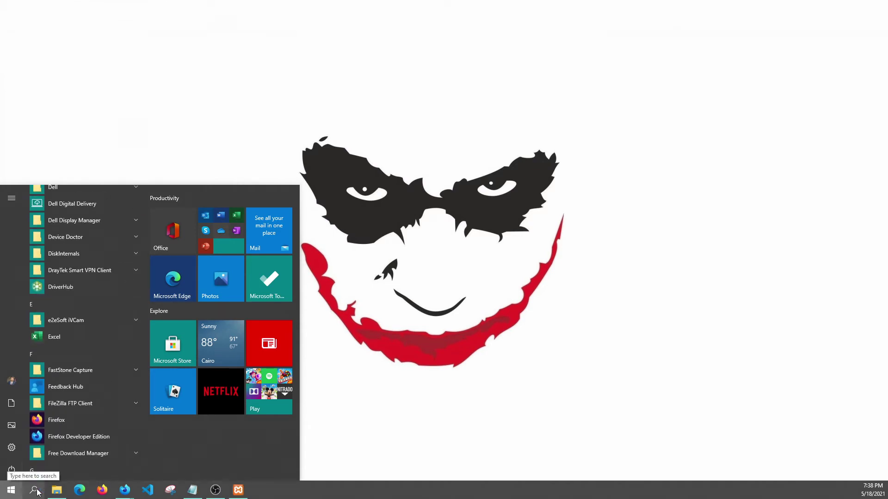
pyautogui.click(239, 490)
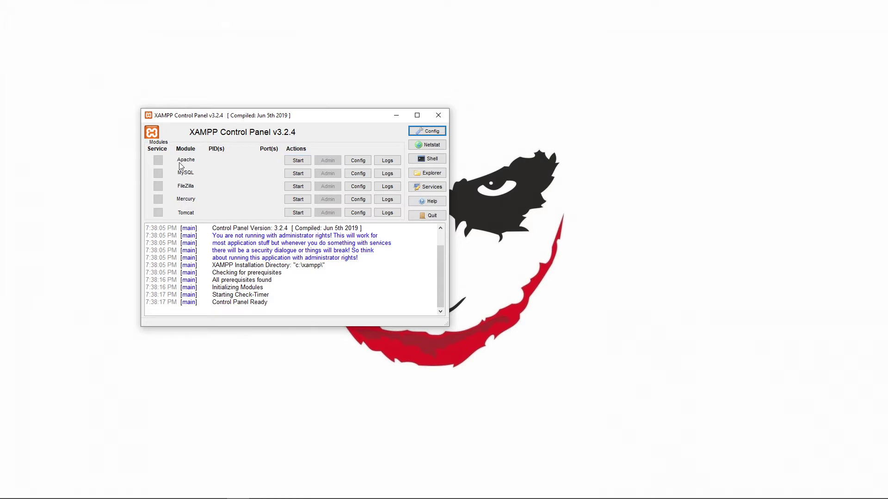
# Start the Apache and MySQL modules
pyautogui.click(300, 161)
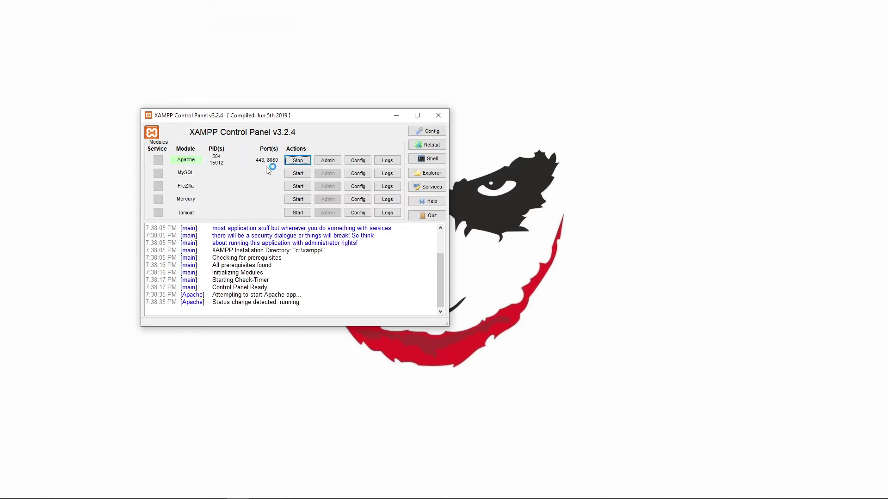
pyautogui.click(300, 174)
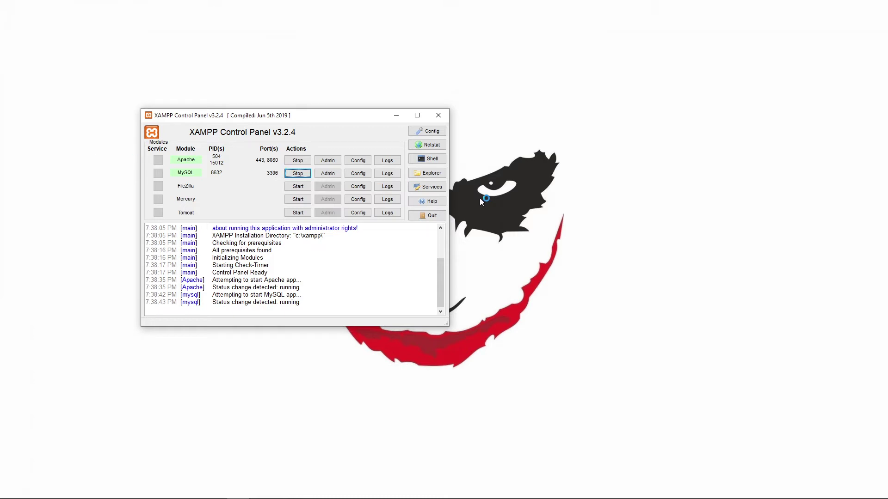
pyautogui.click(353, 160)
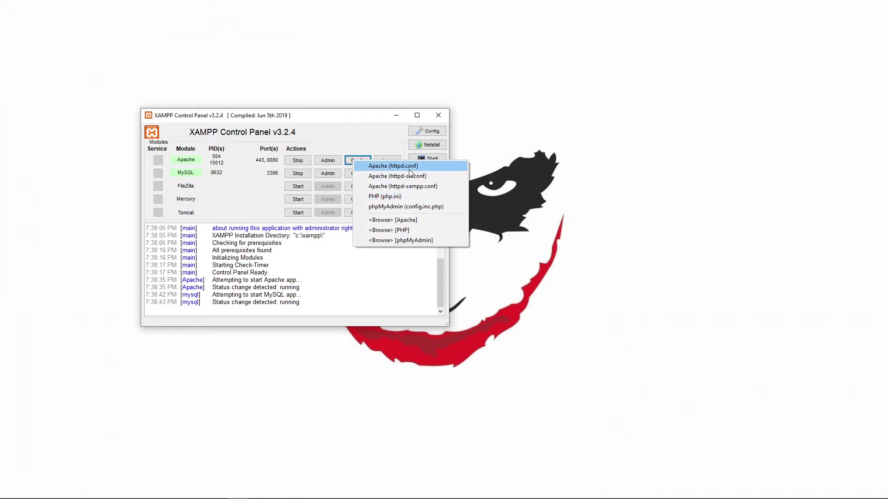
pyautogui.click(357, 174)
pyautogui.click(358, 173)
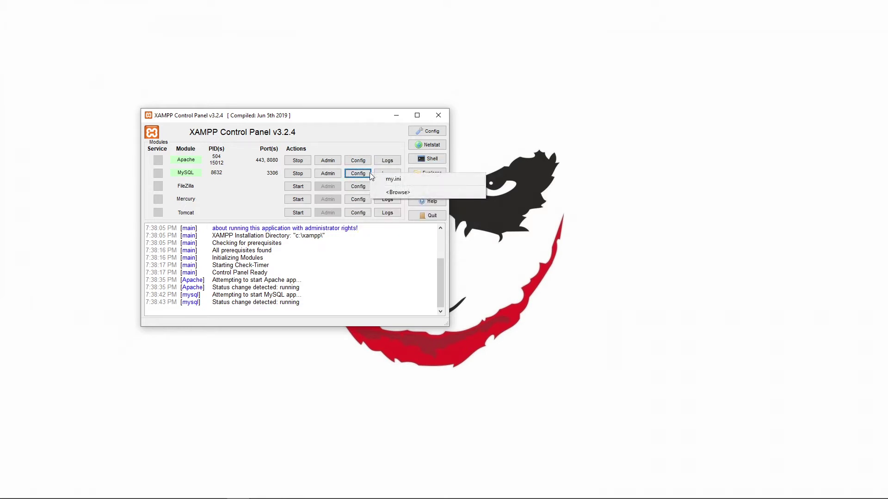
pyautogui.click(407, 179)
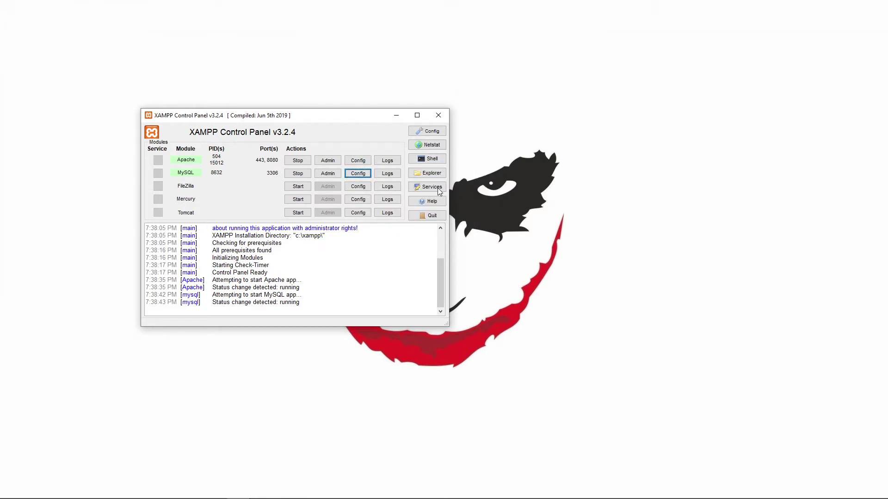
# Switch to Firefox and load the local server at 127.0.0.1 in the XAMPP website's tab
pyautogui.moveTo(412, 493)
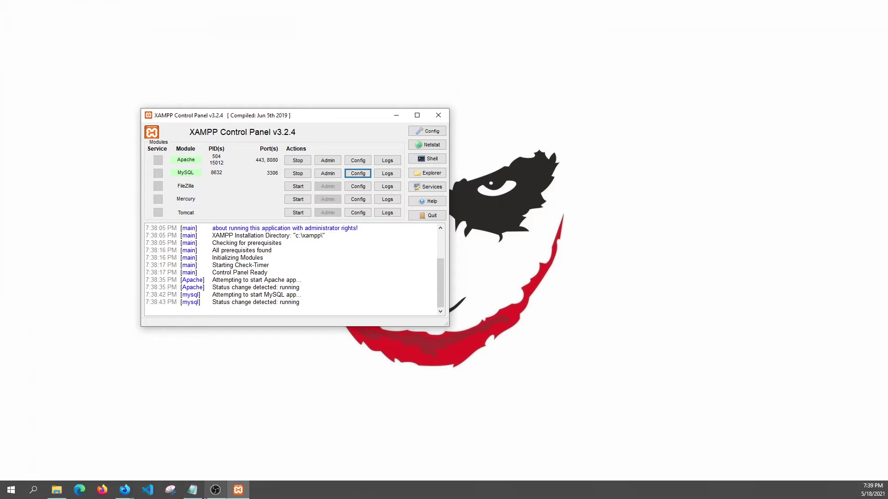
pyautogui.click(216, 490)
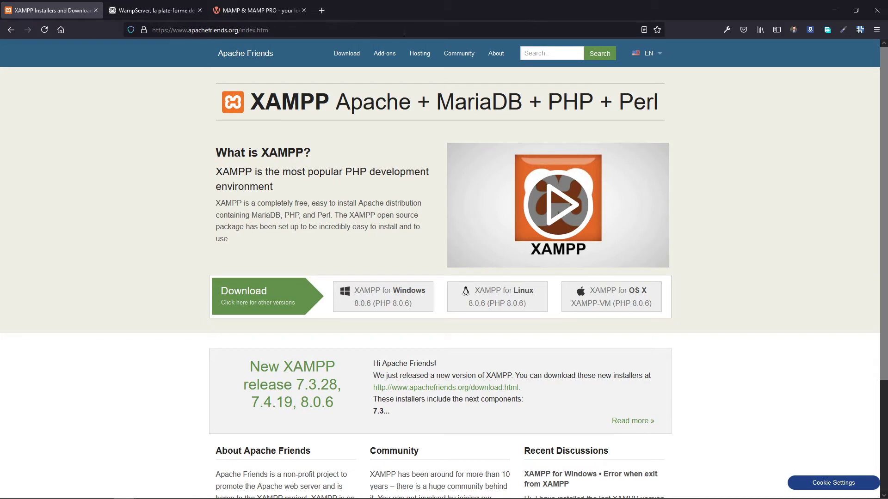
pyautogui.click(355, 30)
pyautogui.write('12')
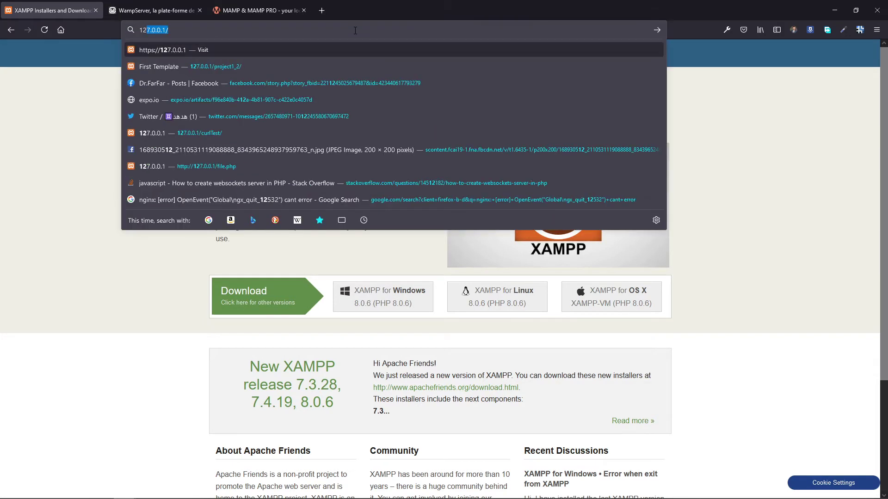
pyautogui.press('Right')
pyautogui.press('Return')
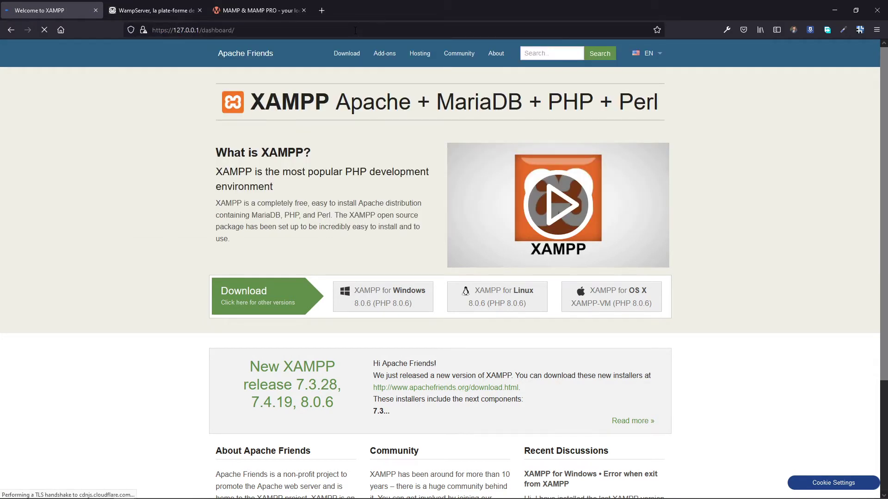
pyautogui.click(352, 29)
pyautogui.click(352, 29)
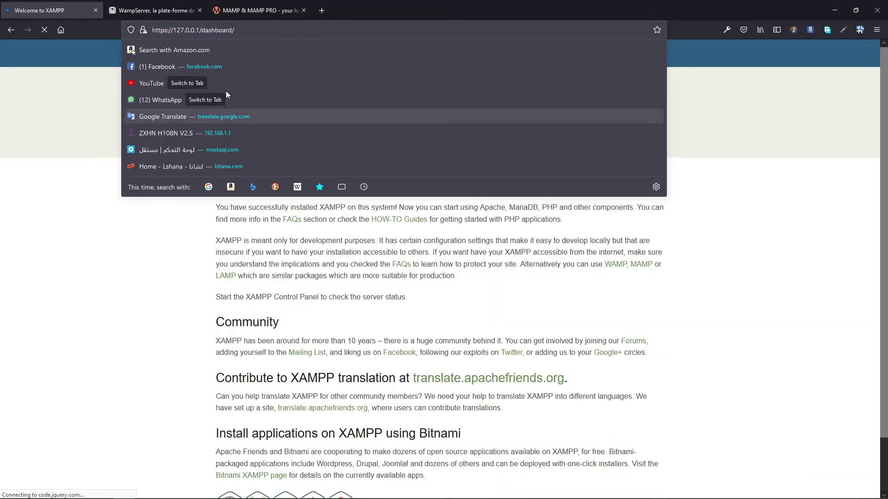
pyautogui.click(435, 326)
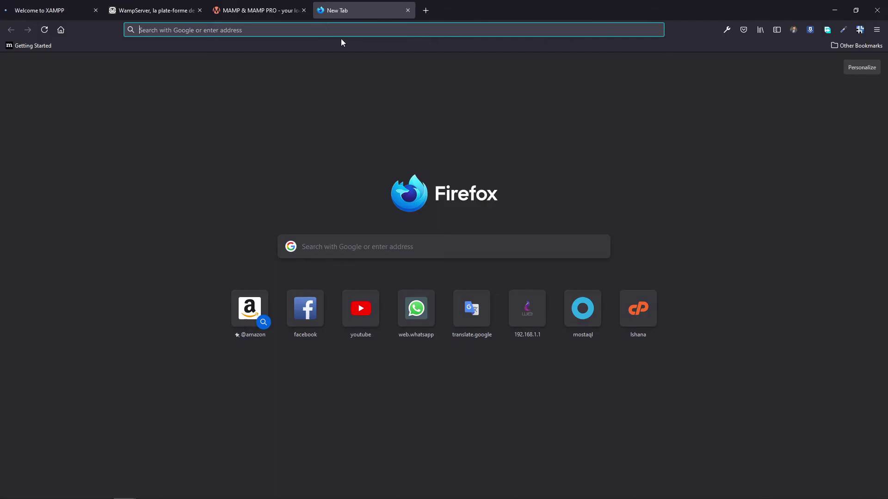
# Load localhost in a new browser tab and place that tab directly after the 127.0.0.1 tab
pyautogui.click(319, 10)
pyautogui.write('loc')
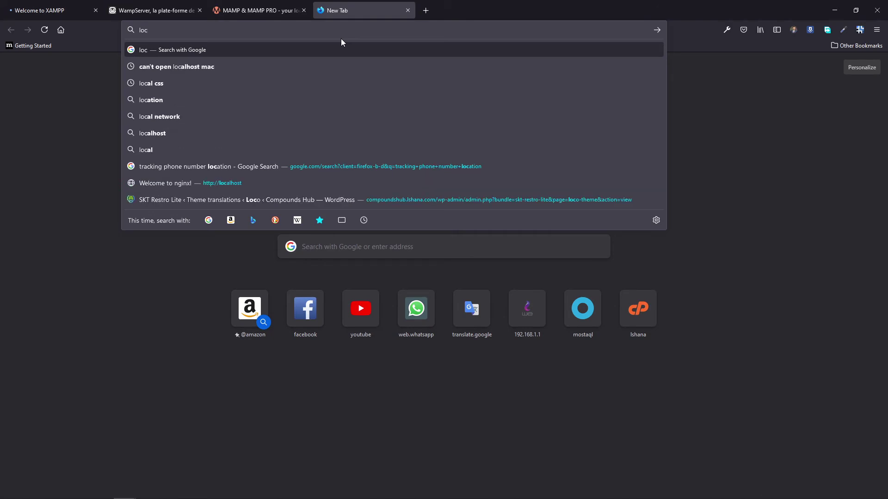
pyautogui.write('alhost')
pyautogui.press('Return')
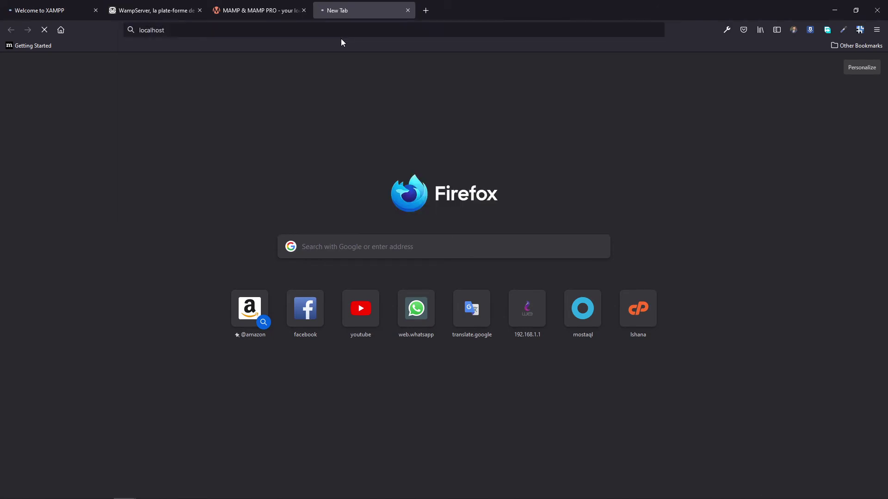
pyautogui.moveTo(351, 10); pyautogui.dragTo(155, 10)
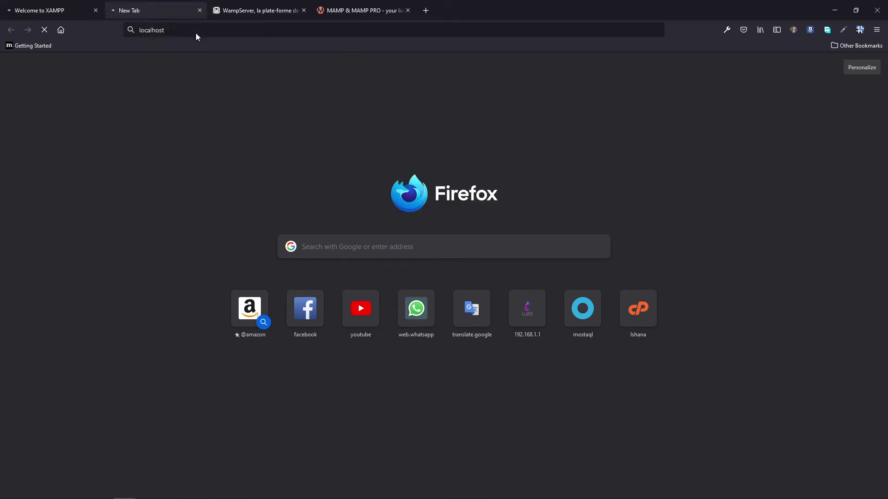
# Compare the XAMPP dashboard pages served at 127.0.0.1 and localhost
pyautogui.click(64, 7)
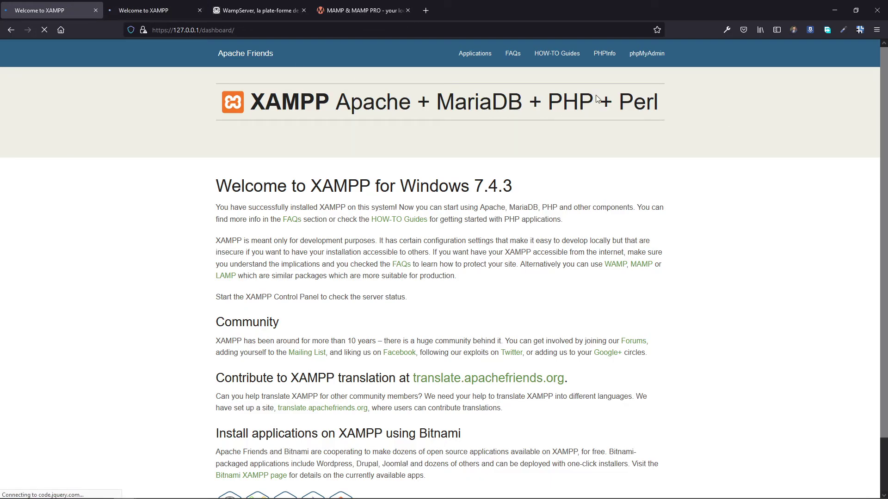
pyautogui.click(135, 5)
pyautogui.moveTo(508, 105); pyautogui.dragTo(452, 104)
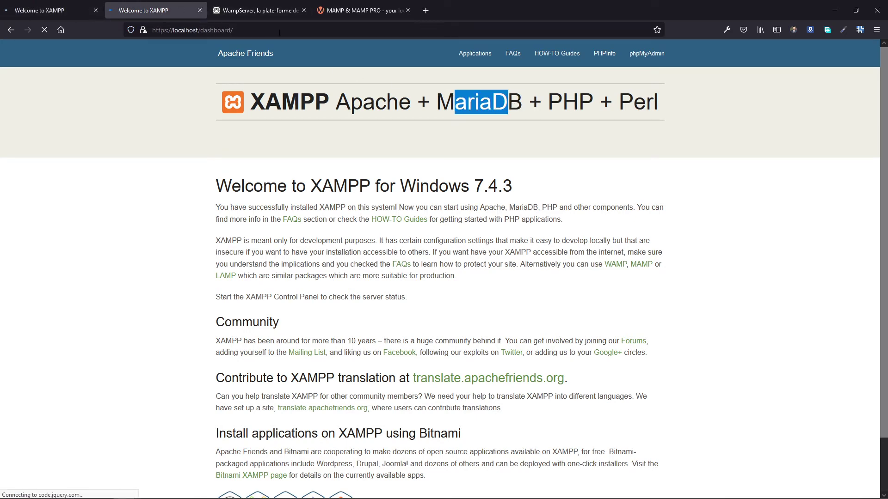
pyautogui.click(191, 30)
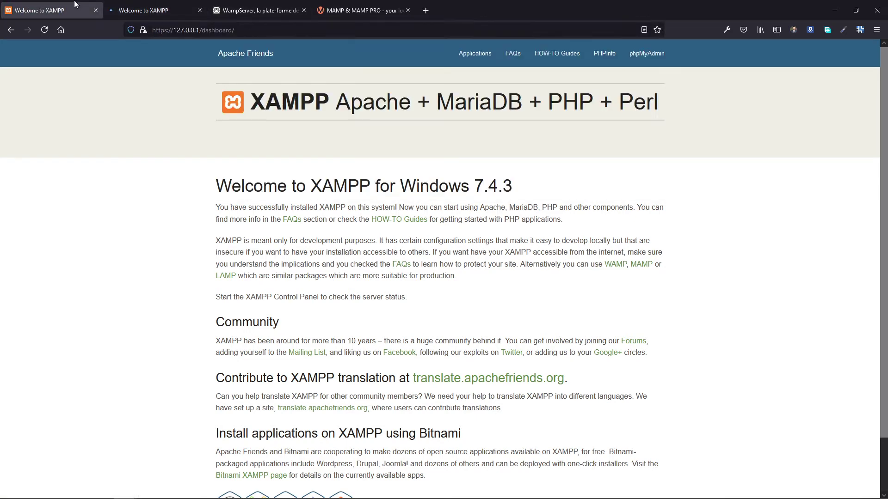
pyautogui.hotkey('ctrl', 'shift', 'Tab')
# Minimize the browser, maximize the File Explorer window and open the folder C:\xampp\htdocs
pyautogui.click(835, 10)
pyautogui.moveTo(102, 495)
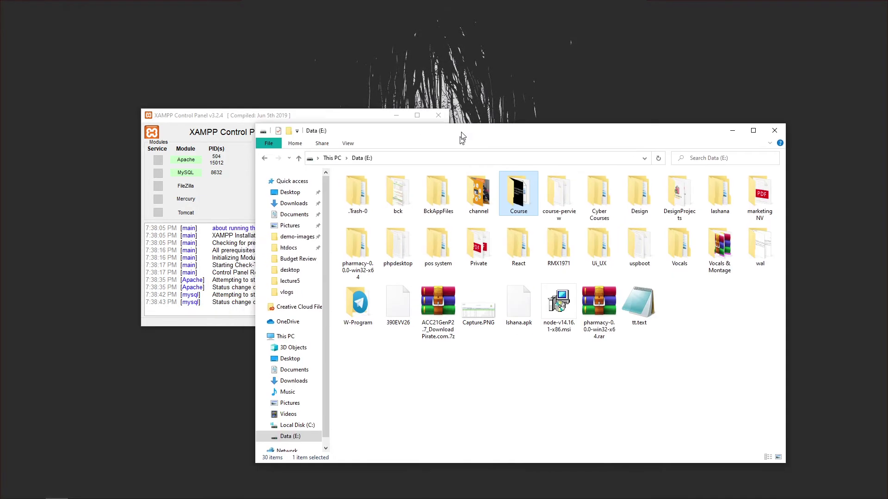
pyautogui.moveTo(462, 123); pyautogui.dragTo(463, 2)
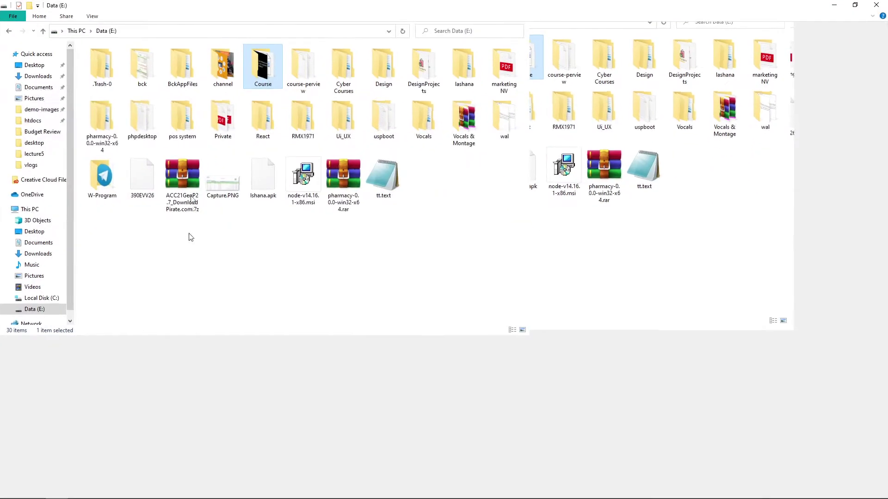
pyautogui.click(50, 298)
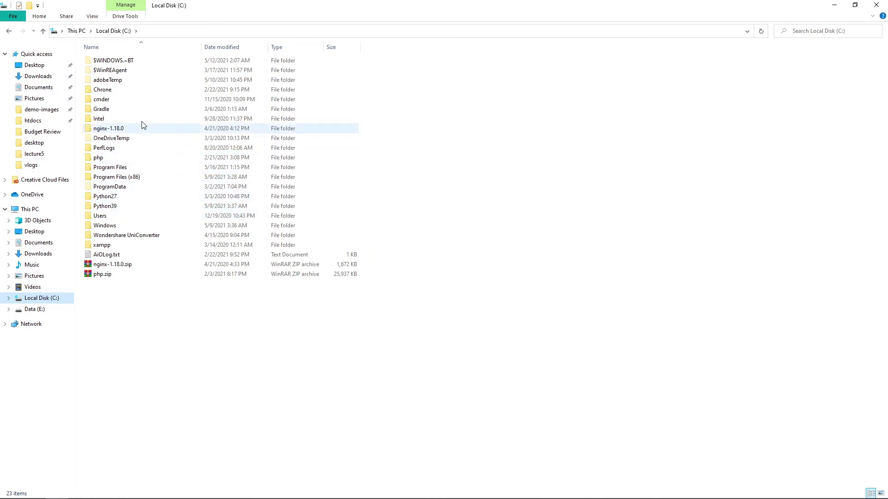
pyautogui.doubleClick(113, 245)
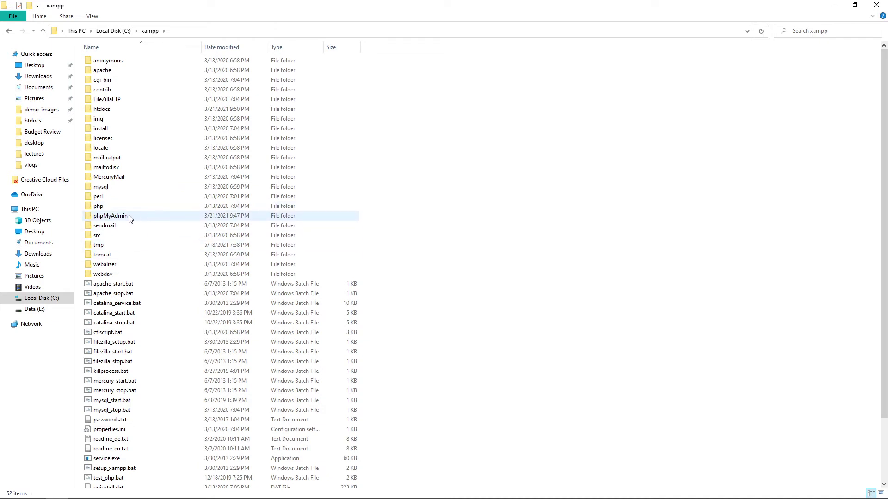
pyautogui.click(132, 111)
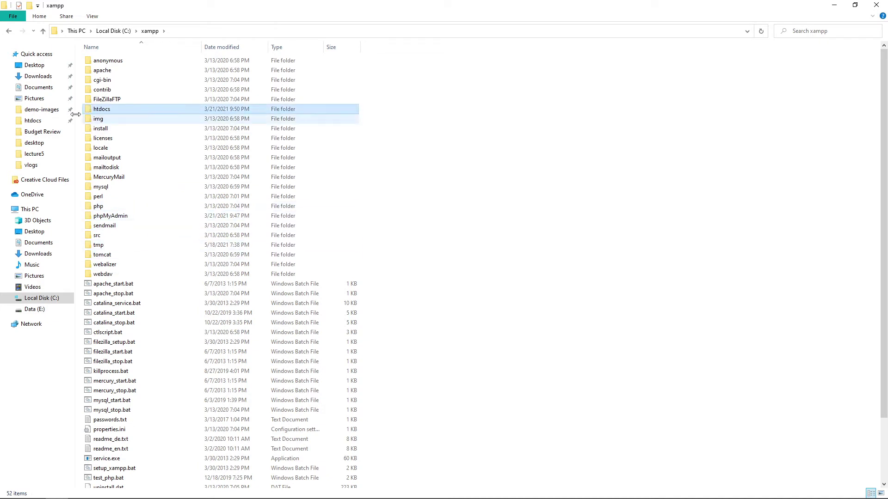
pyautogui.doubleClick(111, 115)
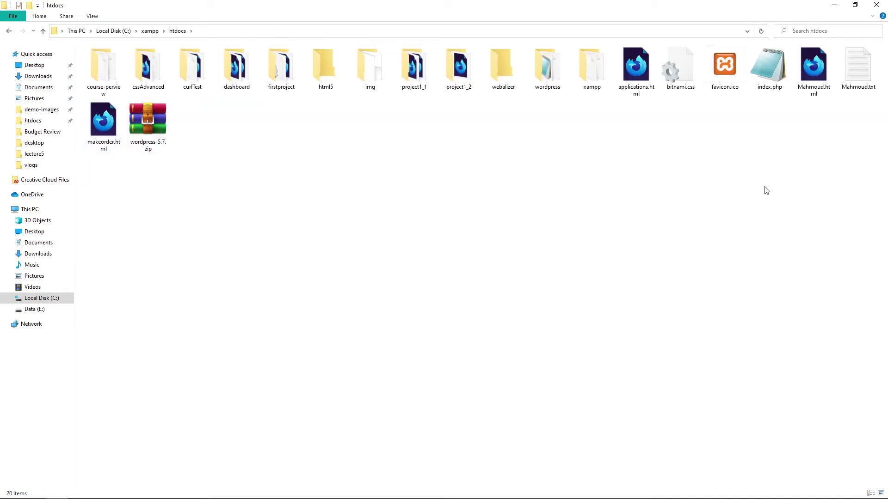
pyautogui.moveTo(844, 198); pyautogui.dragTo(78, 44)
pyautogui.click(542, 149)
# Create a new text document in the htdocs folder, keeping its default name, and open it in Notepad
pyautogui.rightClick(601, 158)
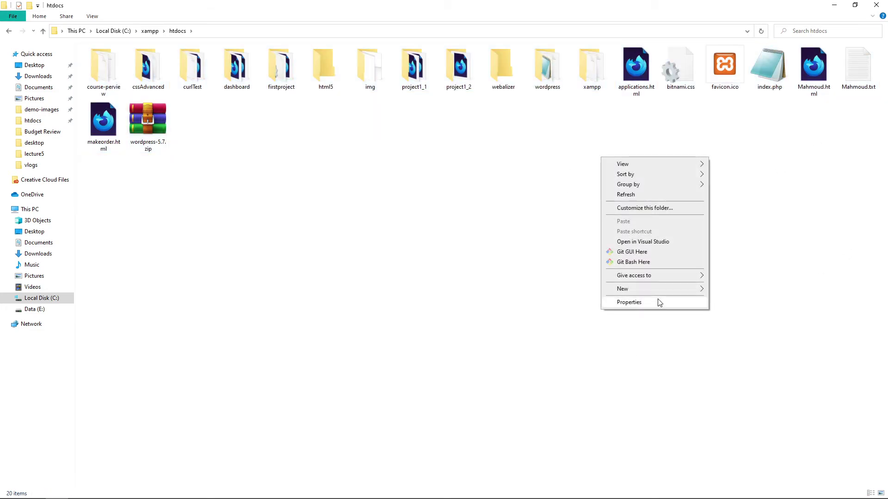
pyautogui.moveTo(660, 296)
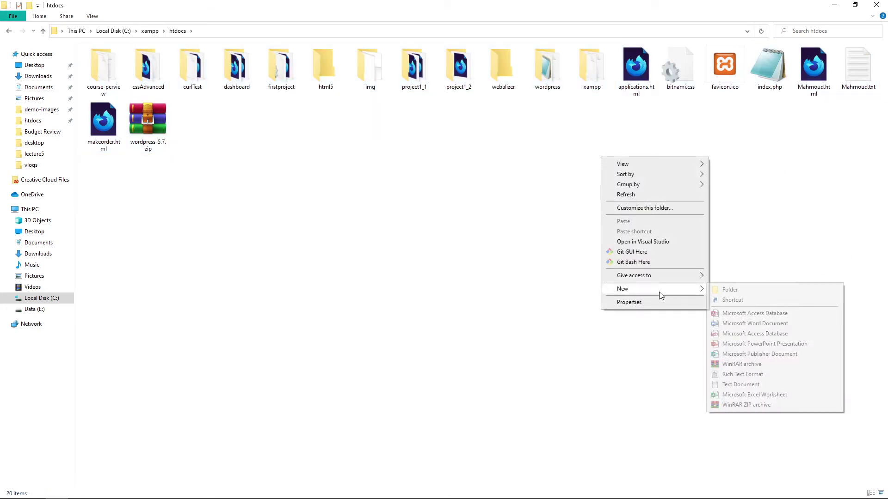
pyautogui.click(769, 385)
pyautogui.click(165, 167)
pyautogui.doubleClick(141, 127)
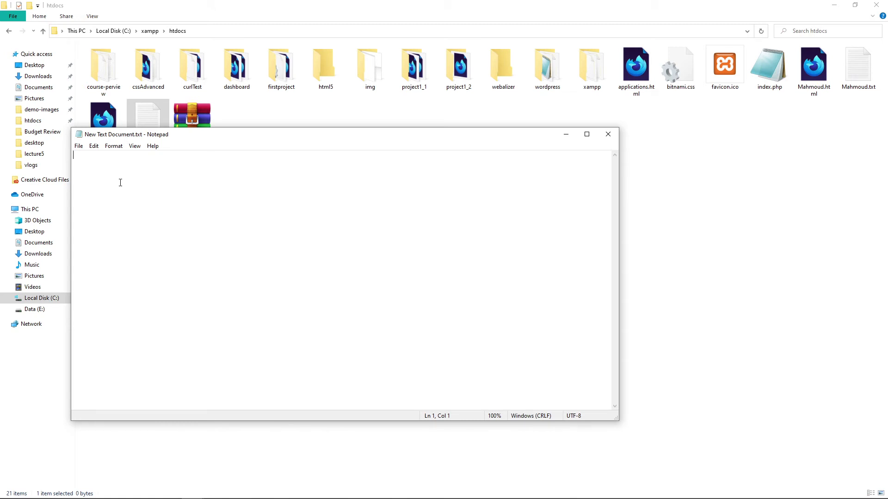
# Write the PHP opening tag <?php on the first line of the empty document
pyautogui.write('<')
pyautogui.write('>?')
pyautogui.press('BackSpace')
pyautogui.press('BackSpace')
pyautogui.write('?php')
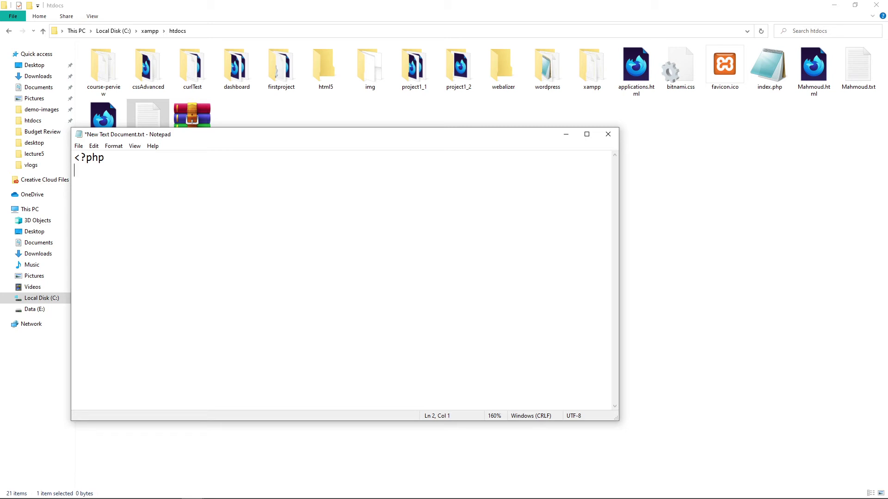
# Complete the PHP line with an echo statement that outputs the first name in double quotes, keeping it on the opening tag's line
pyautogui.press('BackSpace')
pyautogui.write('echo ""')
pyautogui.press('Right')
pyautogui.hotkey('shift', 'Left')
pyautogui.hotkey('shift', 'Left')
pyautogui.hotkey('shift', 'Right')
pyautogui.hotkey('shift', 'Left')
pyautogui.hotkey('shift', 'Right')
pyautogui.press('Left')
pyautogui.write('Mahmoud')
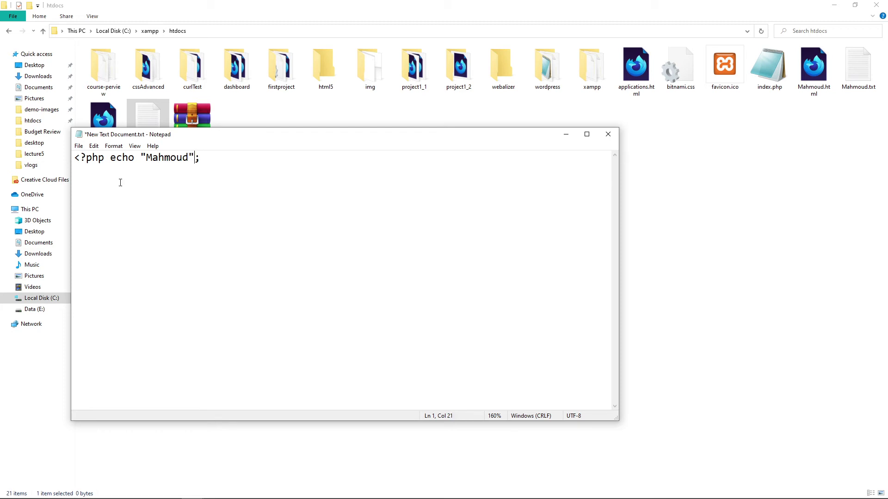
pyautogui.press('Return')
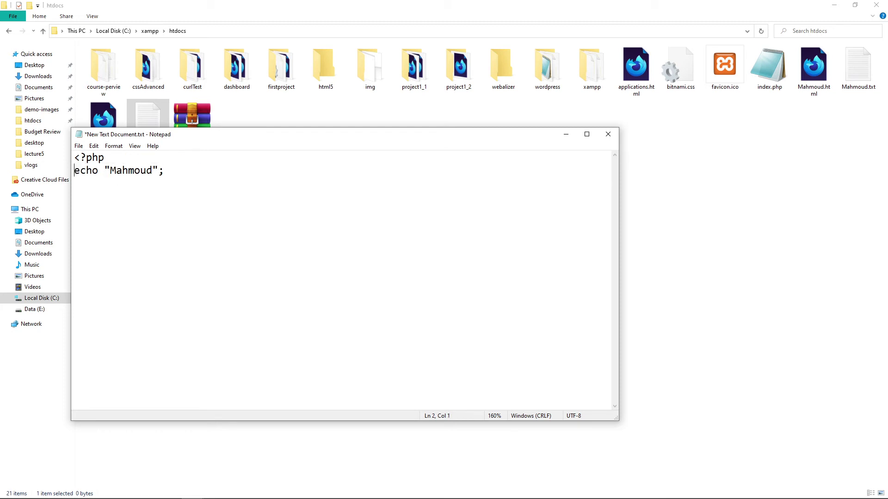
pyautogui.press('BackSpace')
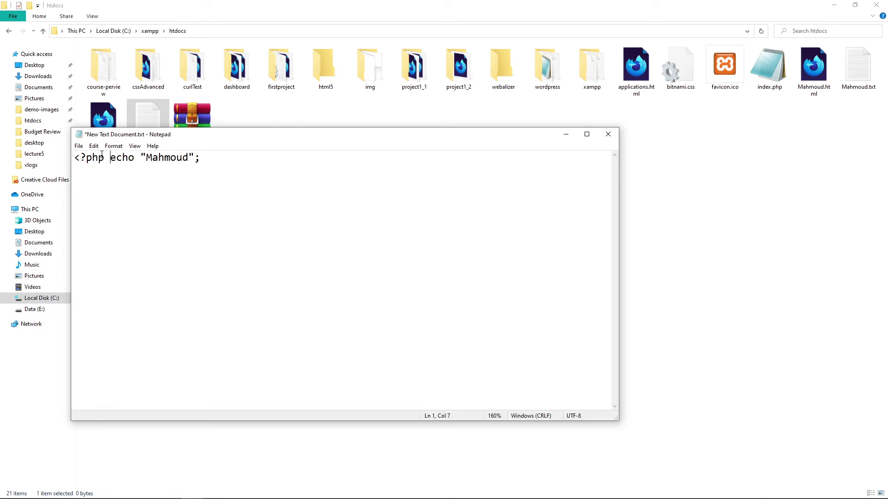
# Save the document in htdocs as a new .php file named with the lowercase first name, using the file type All Files
pyautogui.click(79, 145)
pyautogui.click(152, 197)
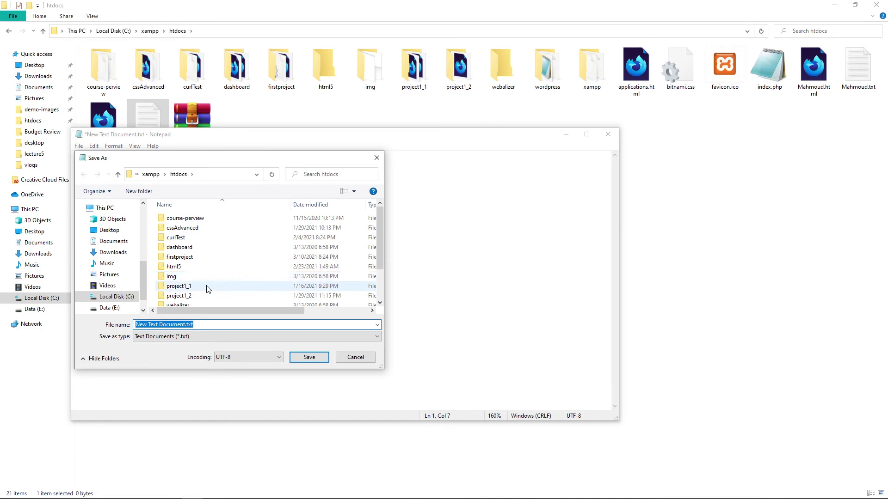
pyautogui.scroll(-2, 206, 289)
pyautogui.click(232, 324)
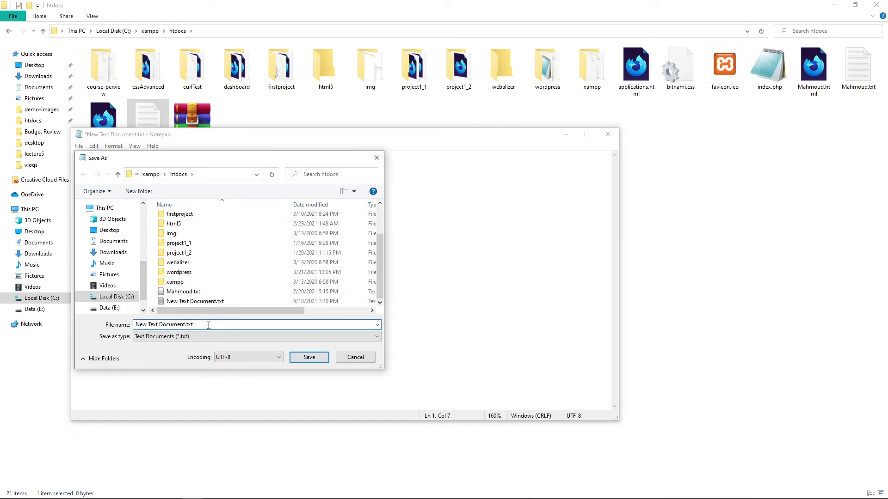
pyautogui.hotkey('ctrl', 'a')
pyautogui.write('mahmoud.ph')
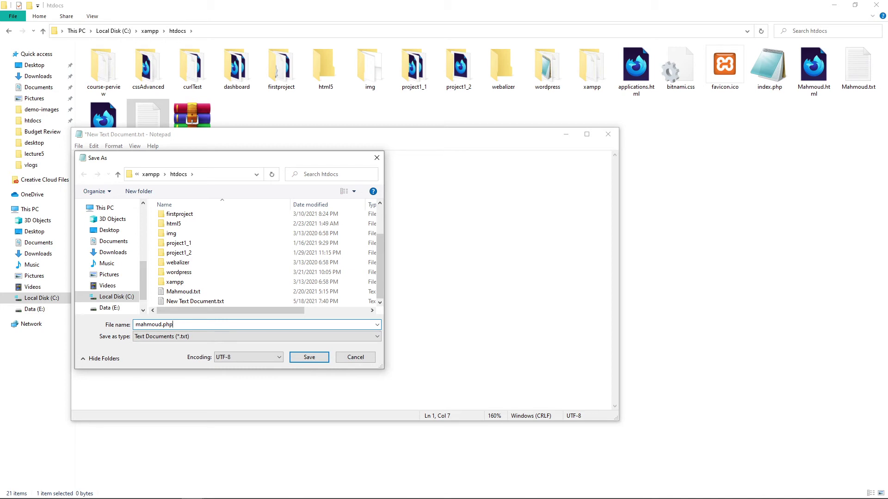
pyautogui.click(222, 338)
pyautogui.click(213, 352)
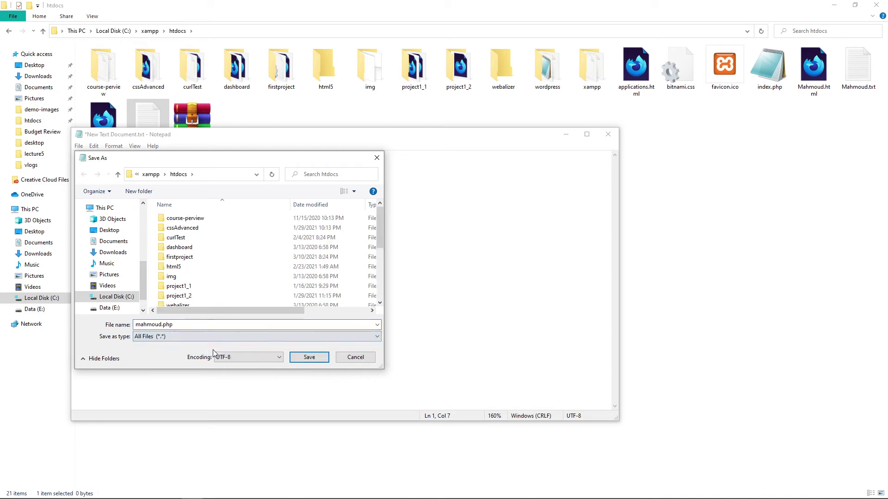
pyautogui.click(306, 357)
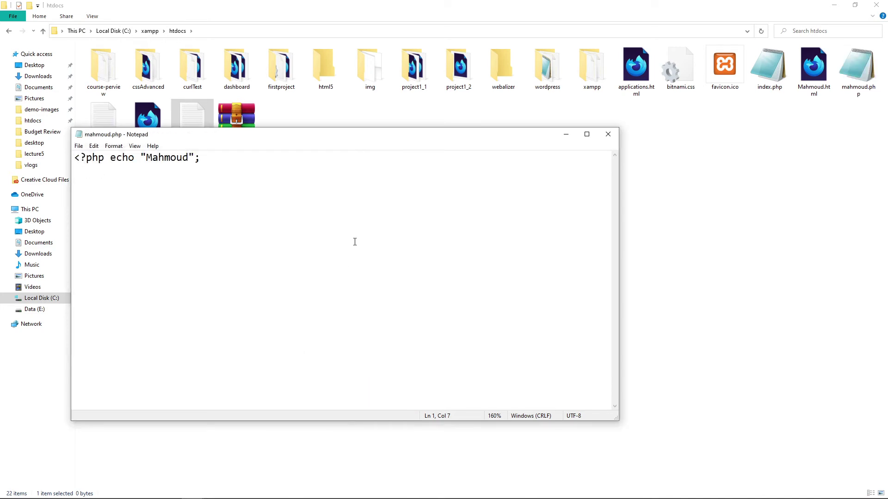
# Close Notepad, reopen the newly saved PHP file from the htdocs folder to check its code, and close it again
pyautogui.moveTo(282, 136); pyautogui.dragTo(272, 242)
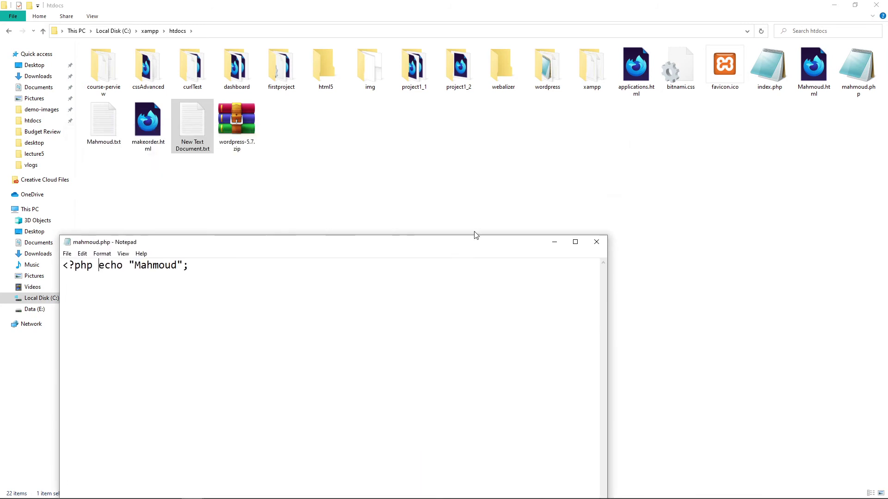
pyautogui.click(598, 240)
pyautogui.click(671, 219)
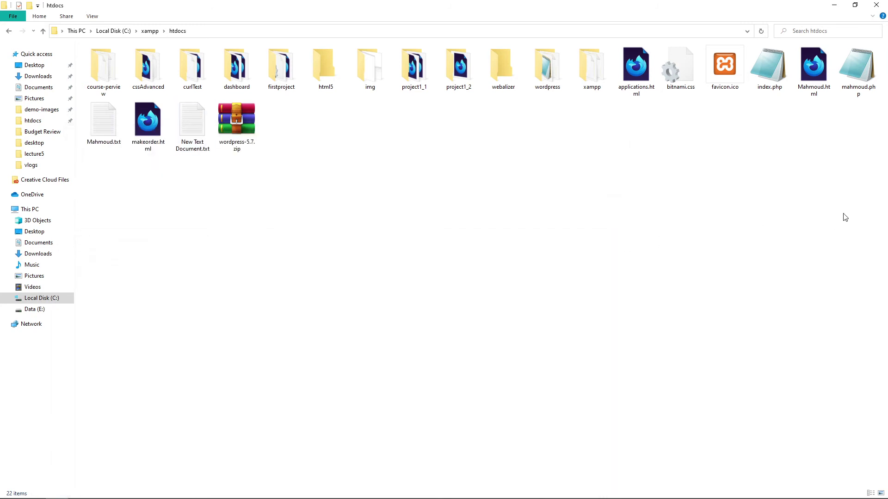
pyautogui.doubleClick(857, 67)
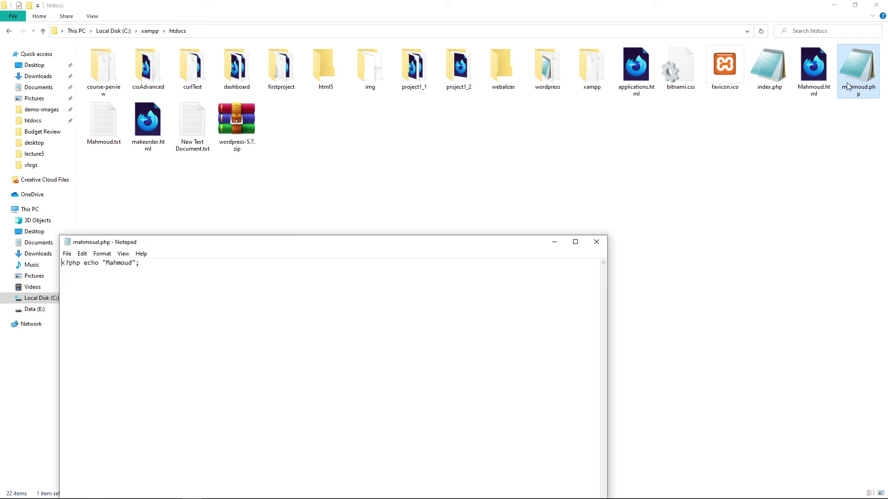
pyautogui.moveTo(245, 237); pyautogui.dragTo(283, 199)
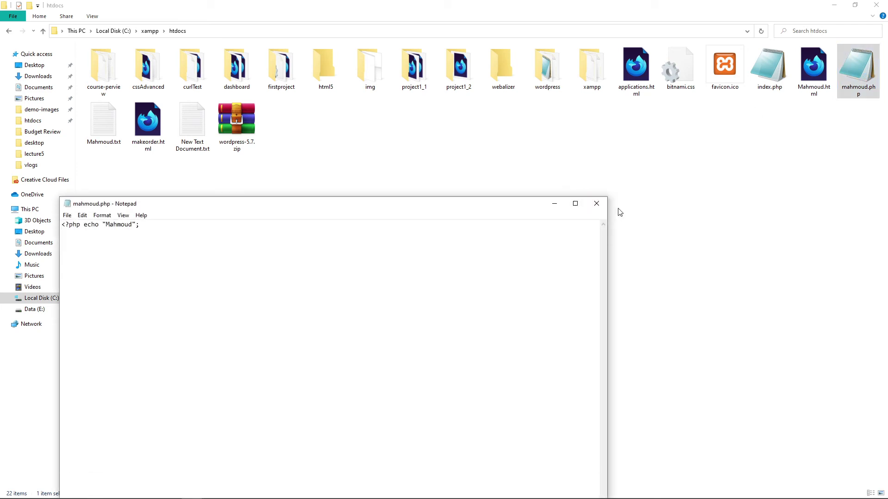
pyautogui.click(597, 203)
# Open the new PHP file from htdocs directly in Firefox as a local file and maximize the browser window
pyautogui.moveTo(396, 486)
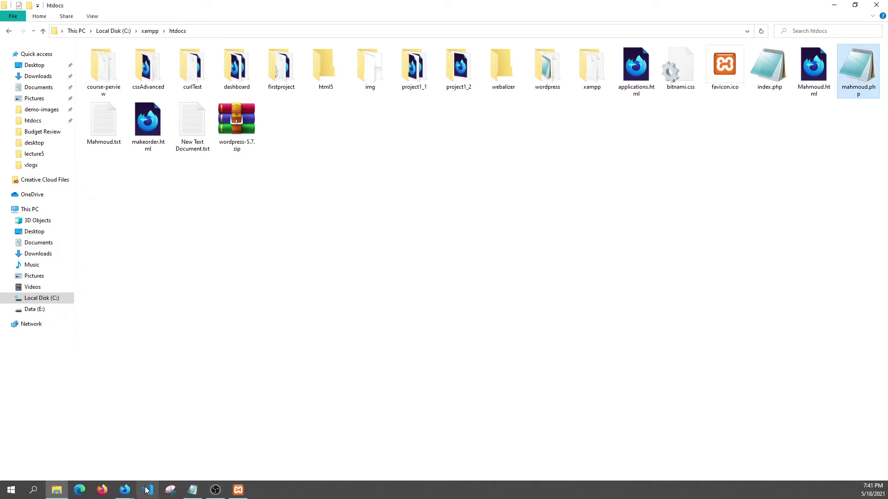
pyautogui.click(218, 451)
pyautogui.moveTo(549, 6); pyautogui.dragTo(630, 55)
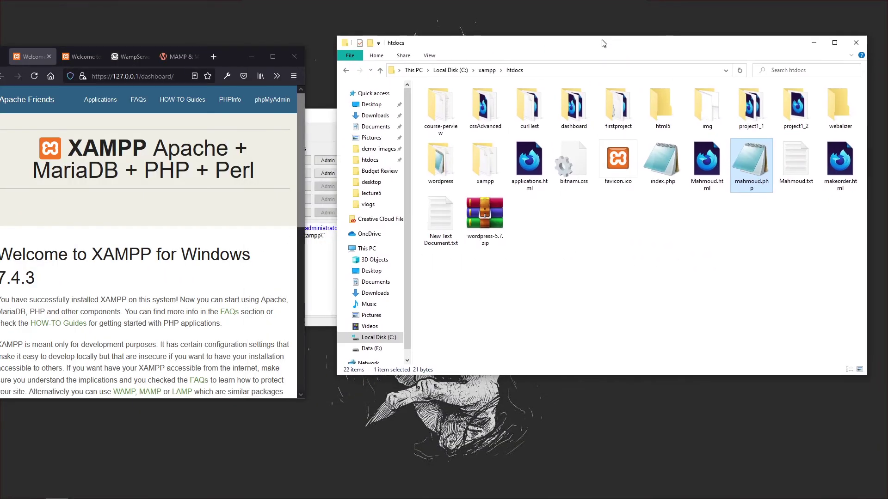
pyautogui.moveTo(751, 166); pyautogui.dragTo(215, 106)
pyautogui.moveTo(237, 54); pyautogui.dragTo(440, 4)
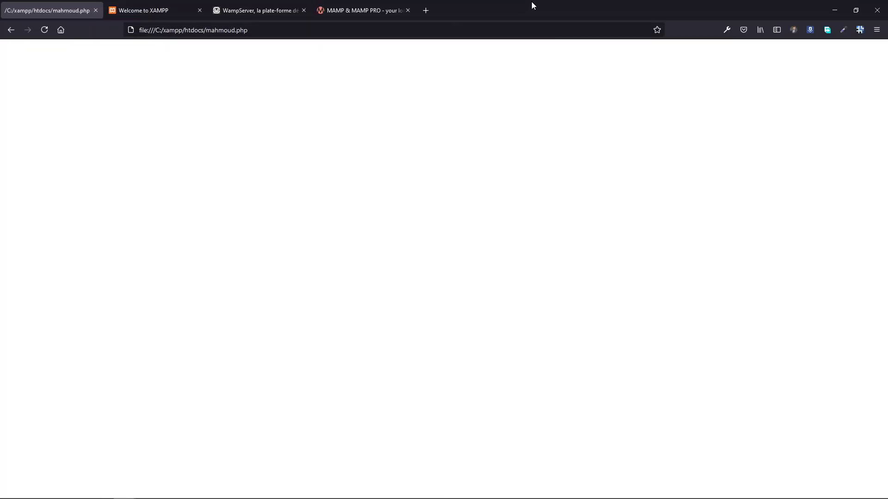
pyautogui.moveTo(530, 6); pyautogui.dragTo(361, 2)
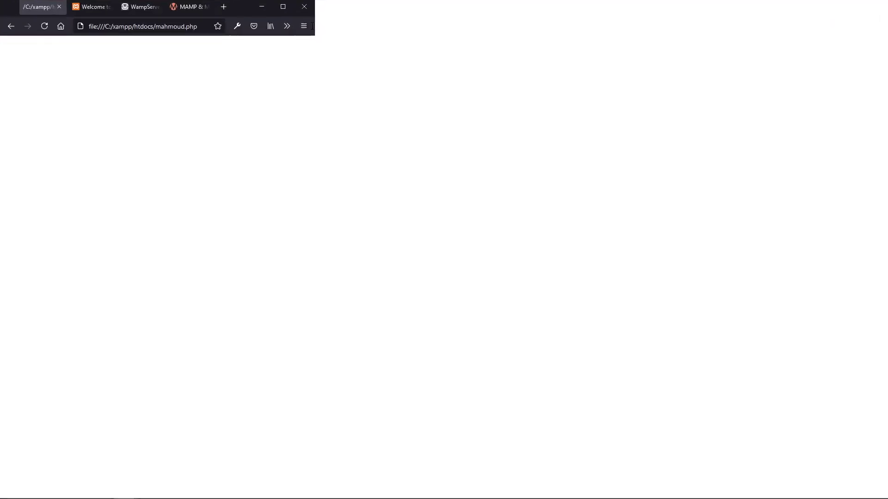
# Load the new PHP file through localhost in the browser tab showing the MAMP site
pyautogui.click(361, 4)
pyautogui.click(254, 30)
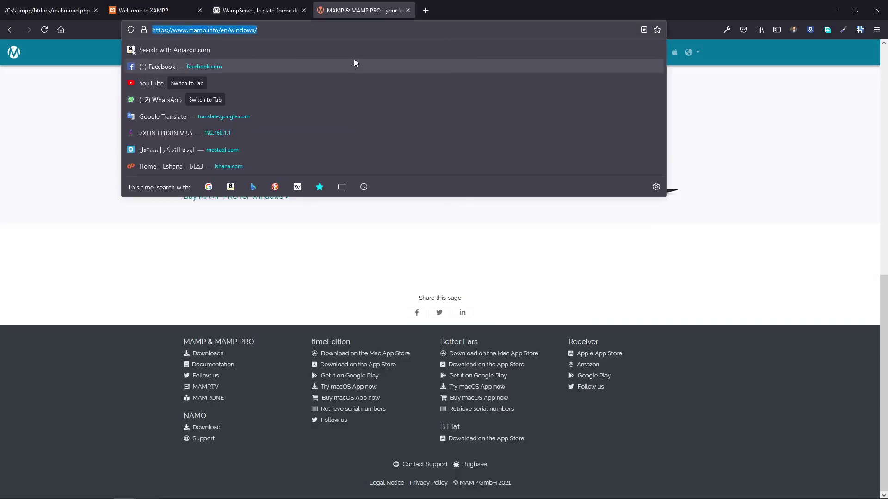
pyautogui.write('localho')
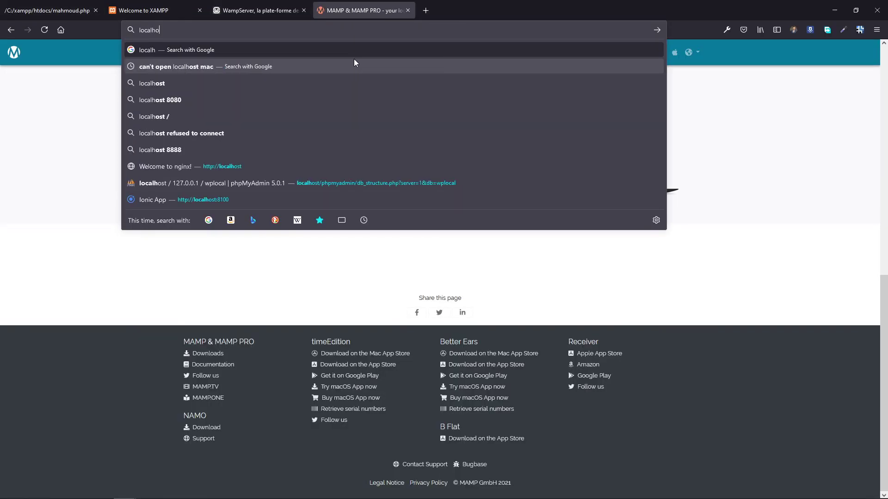
pyautogui.write('st/mahmoud.php')
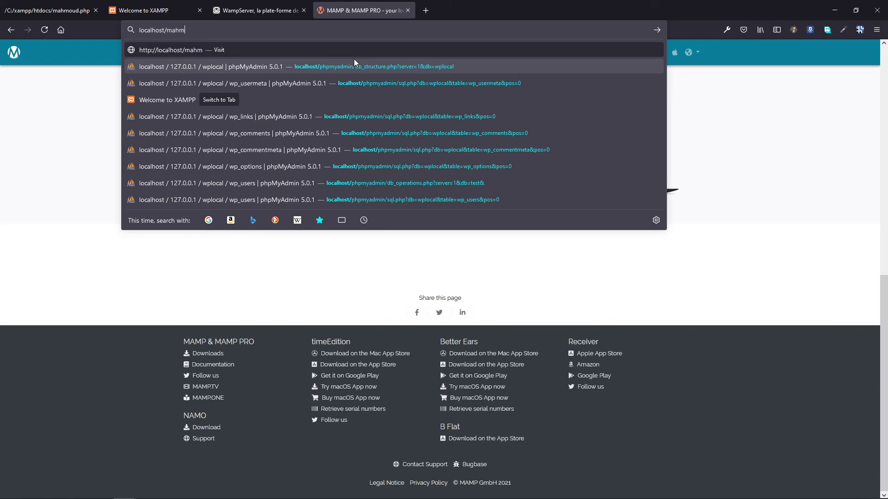
pyautogui.press('Return')
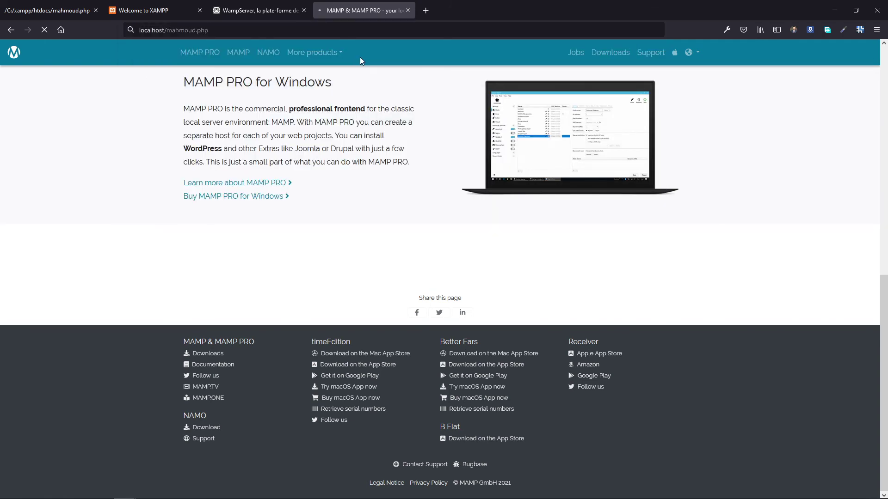
# Load the same PHP file through 127.0.0.1 in the browser tab showing the WampServer site
pyautogui.click(256, 11)
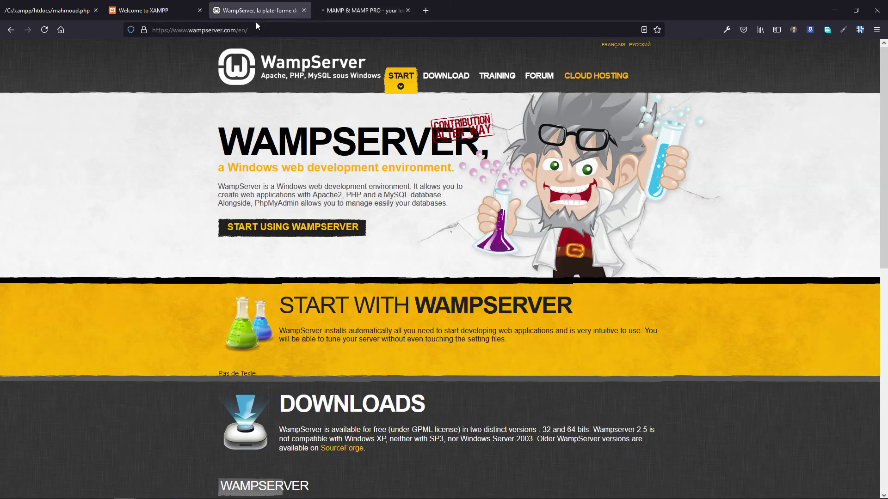
pyautogui.click(284, 30)
pyautogui.write('127.0.0.1/')
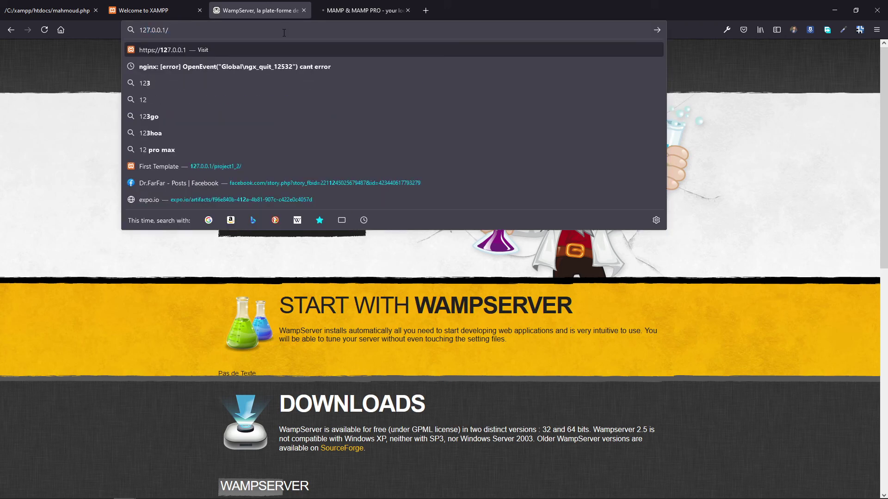
pyautogui.write('mahmoud.p')
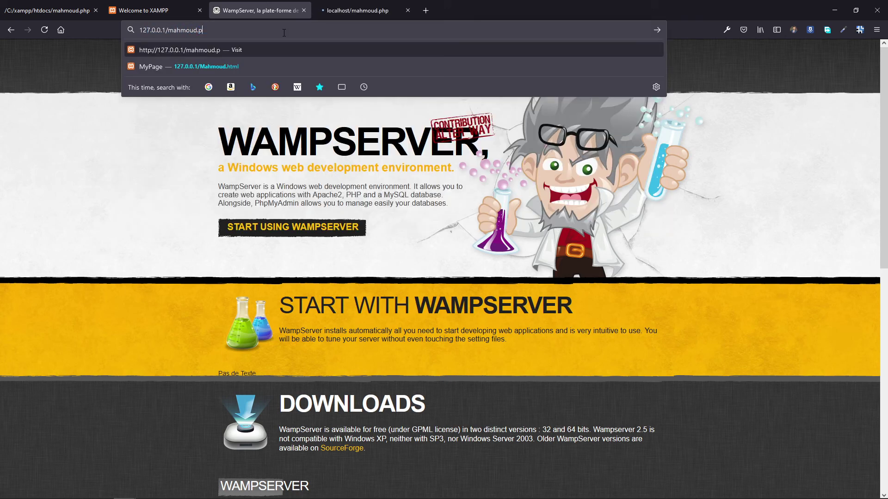
pyautogui.write('pp')
pyautogui.press('Return')
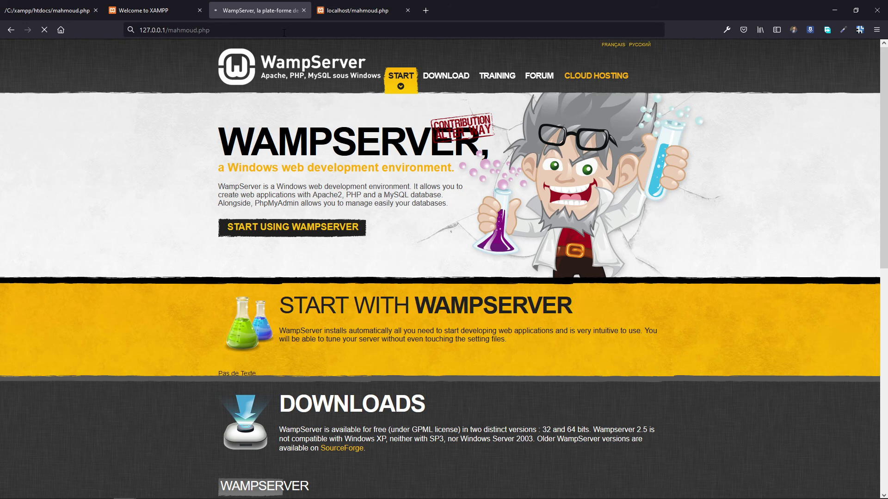
# Compare the PHP file's output served at localhost with the output served at 127.0.0.1
pyautogui.click(350, 4)
pyautogui.doubleClick(20, 48)
pyautogui.click(136, 77)
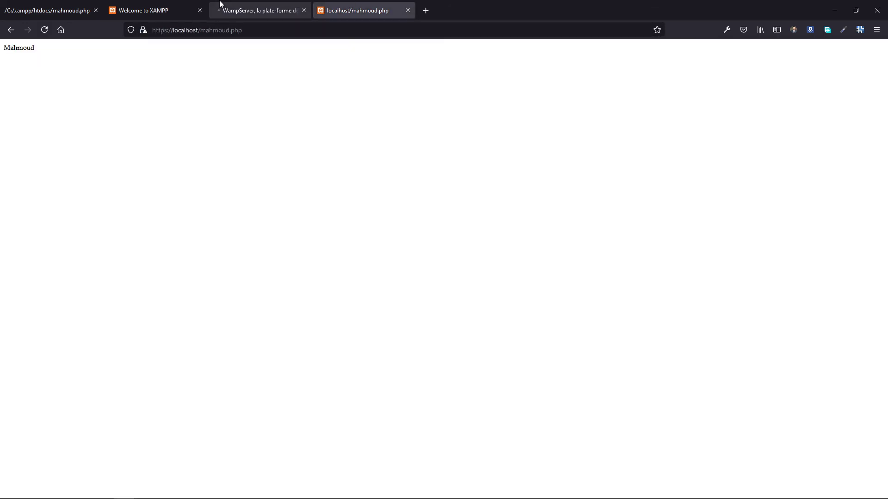
pyautogui.click(238, 7)
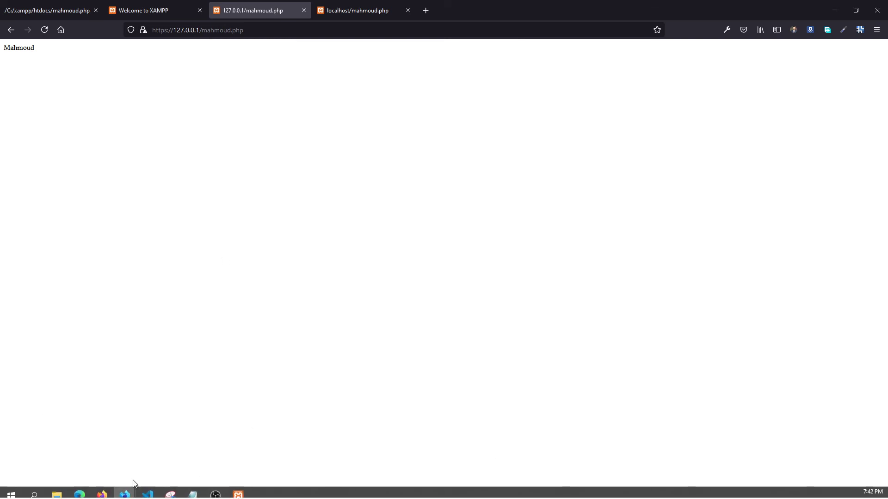
# Switch to the XAMPP Control Panel, open its general configuration, and view the language choices without changing them
pyautogui.click(192, 490)
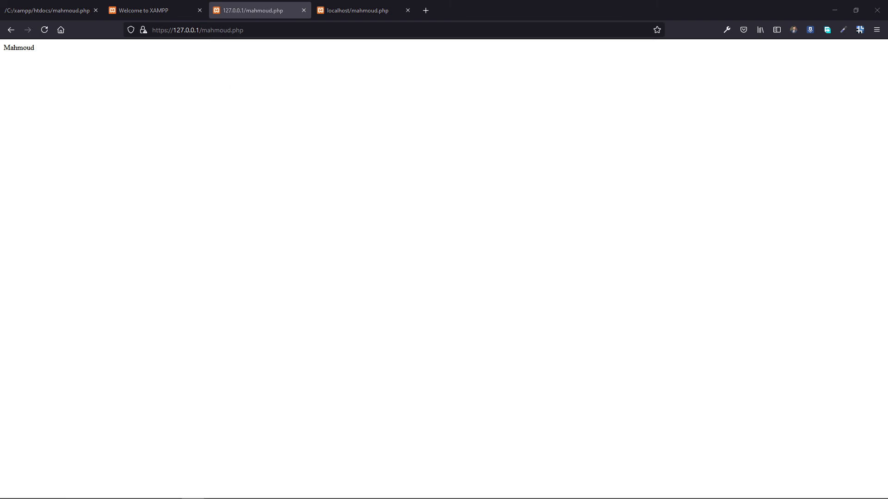
pyautogui.click(238, 492)
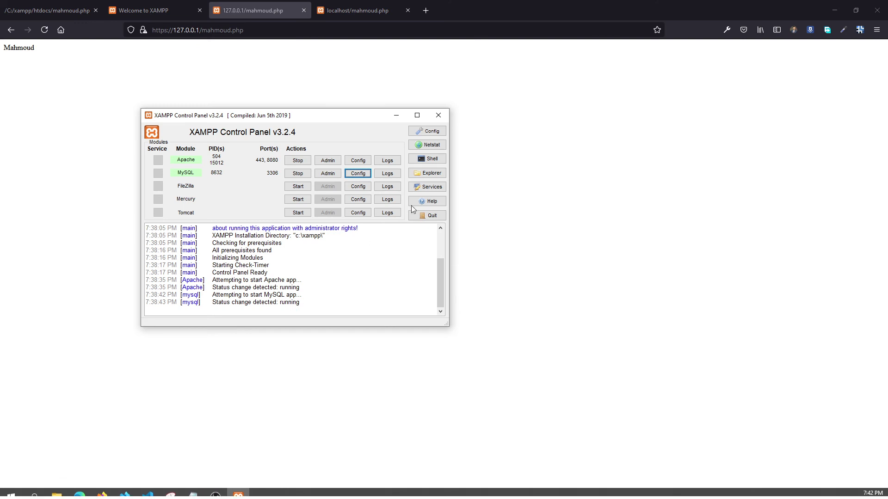
pyautogui.click(439, 131)
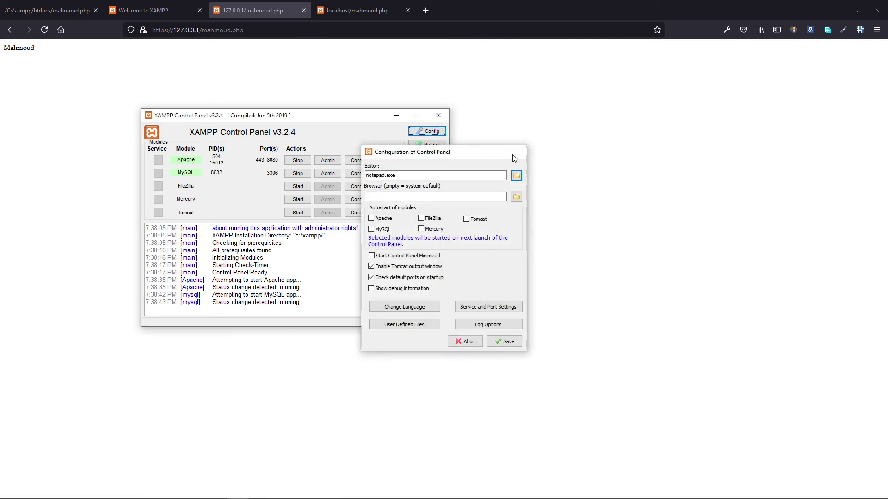
pyautogui.click(517, 152)
pyautogui.click(442, 133)
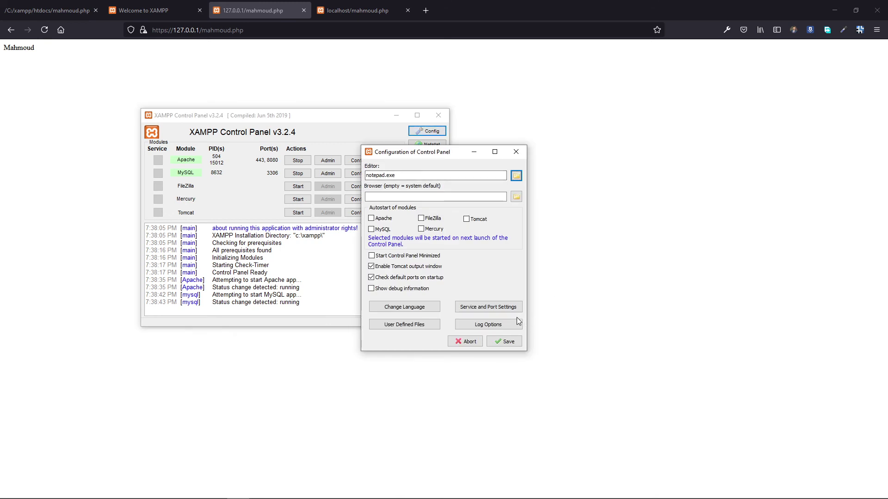
pyautogui.click(422, 310)
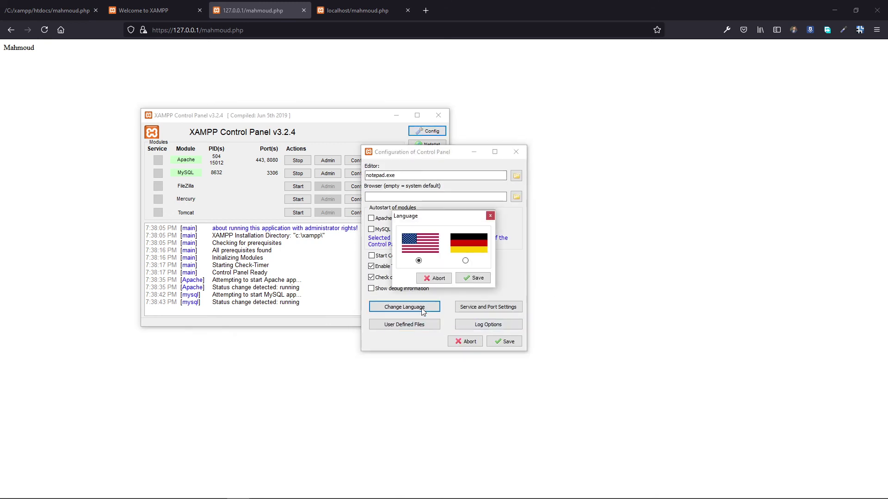
pyautogui.click(490, 216)
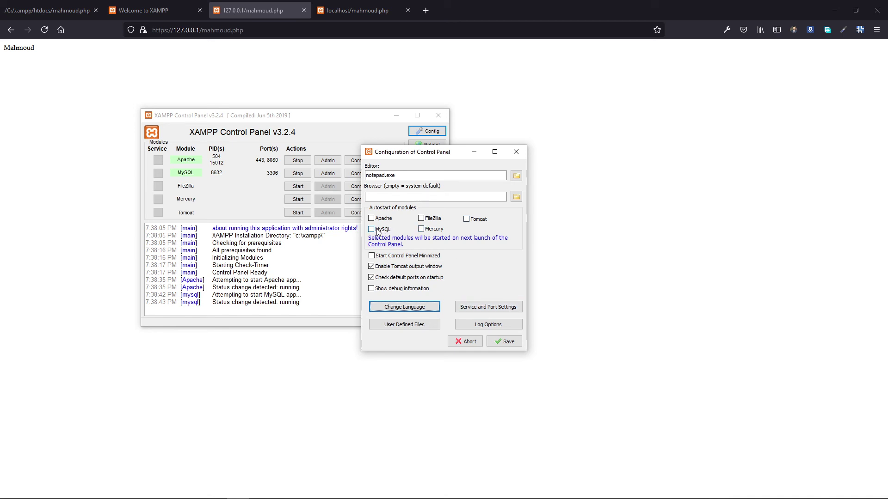
# Review the service and port settings for Apache, MySQL, FileZilla and Tomcat, and close them without saving
pyautogui.click(481, 307)
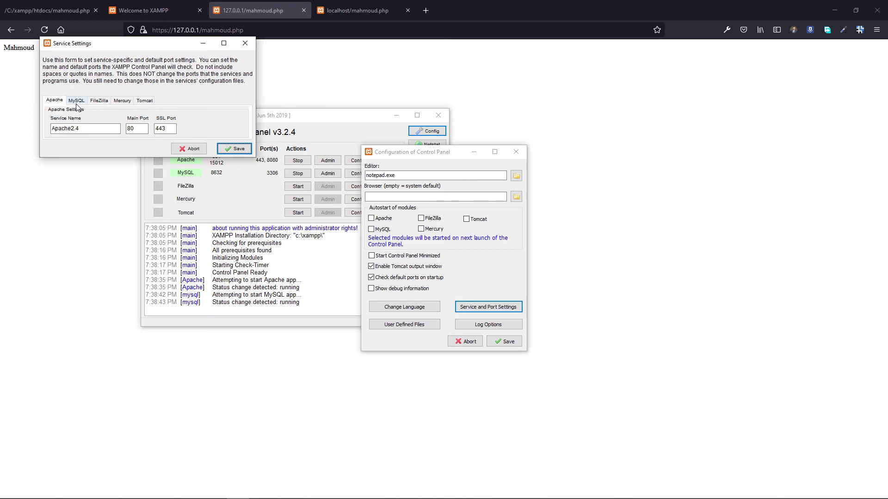
pyautogui.click(77, 100)
pyautogui.click(99, 100)
pyautogui.click(144, 101)
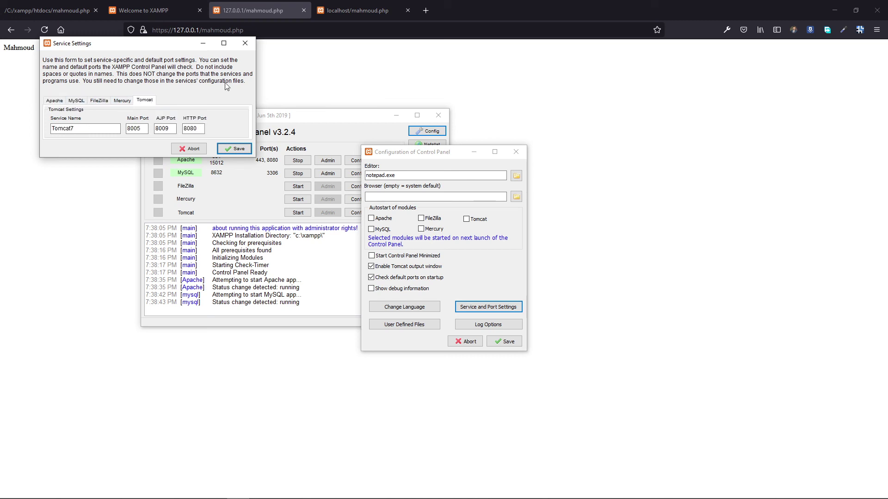
pyautogui.click(245, 43)
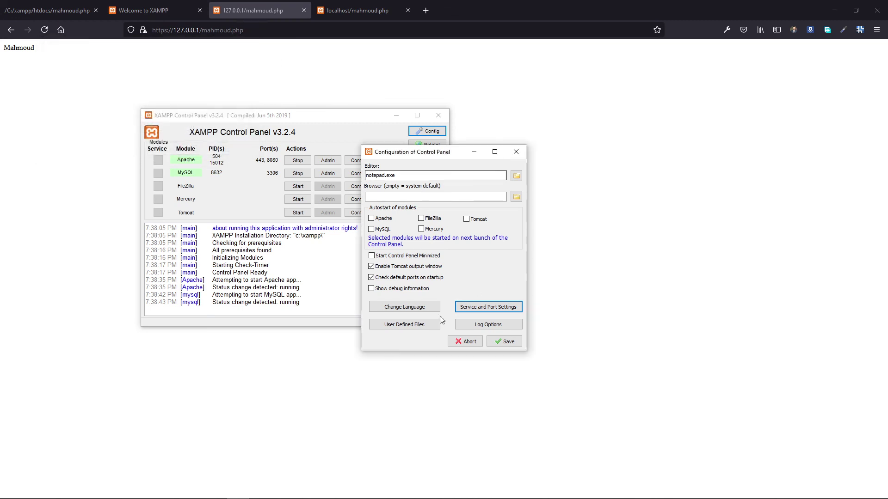
# Dismiss the general configuration unsaved and view Apache's configuration file choices without opening any before minimizing the XAMPP Control Panel
pyautogui.click(464, 345)
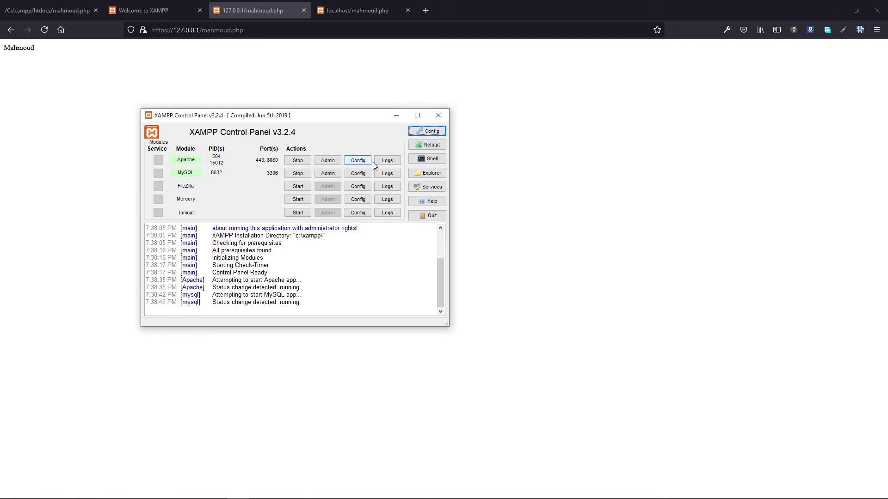
pyautogui.click(357, 162)
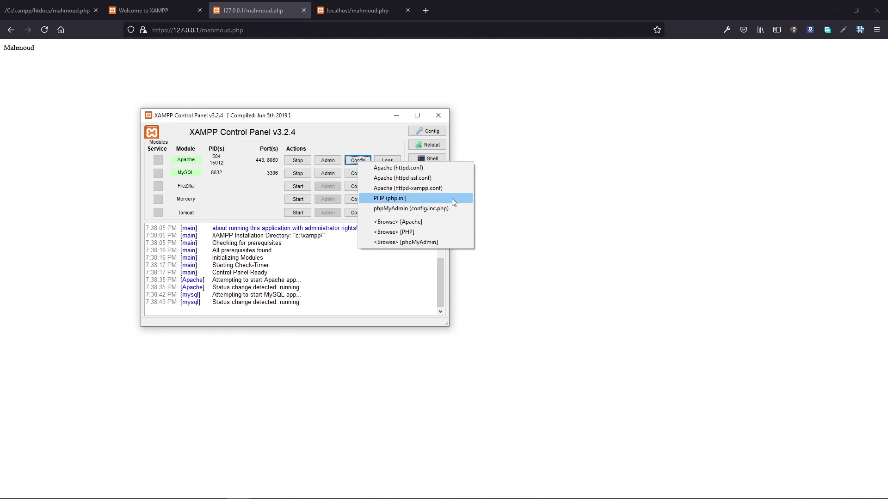
pyautogui.click(413, 309)
pyautogui.click(396, 115)
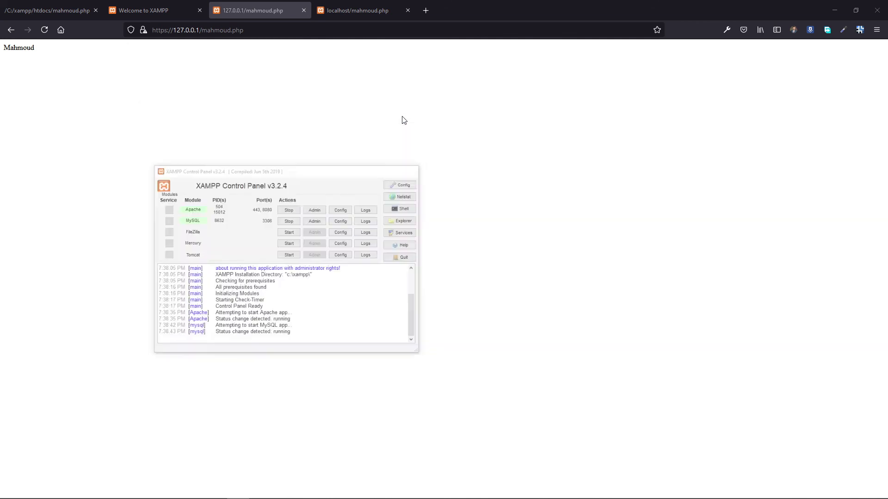
# Restore the maximized browser to a smaller window to uncover the desktop, and delete the Visual Studio Code shortcut from the desktop
pyautogui.moveTo(801, 494)
pyautogui.moveTo(470, 10); pyautogui.dragTo(489, 109)
pyautogui.click(154, 243)
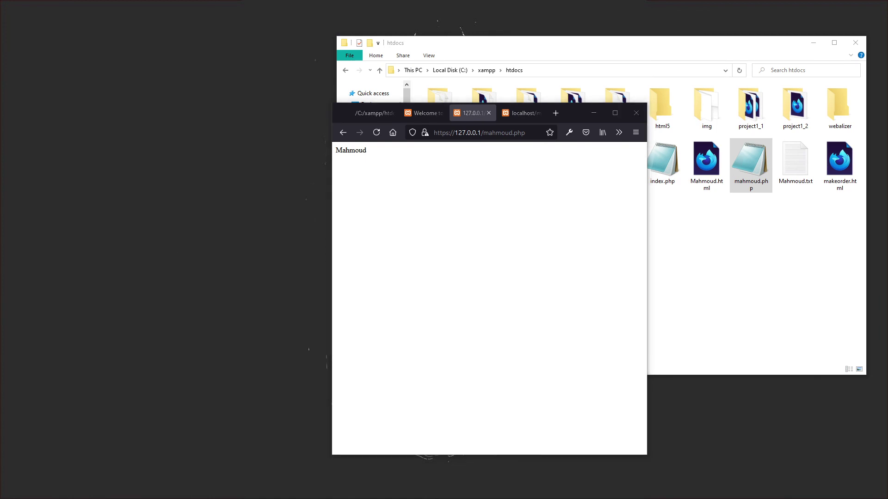
pyautogui.moveTo(280, 91); pyautogui.dragTo(190, 132)
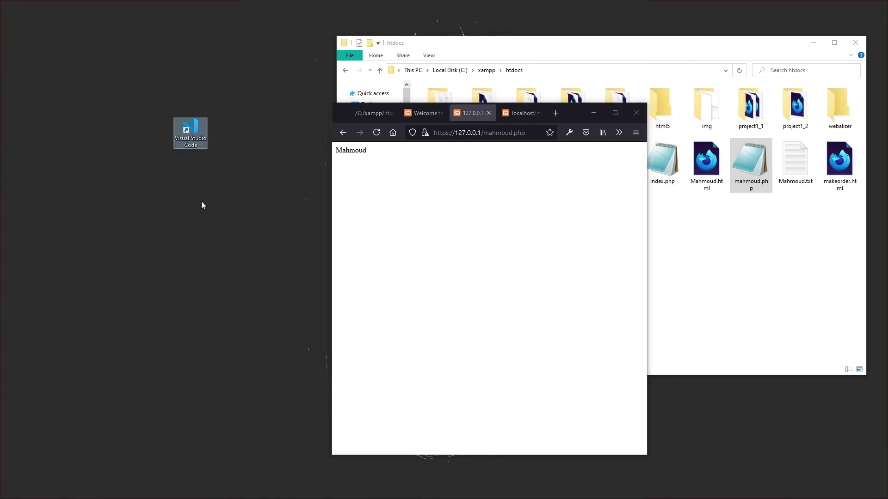
pyautogui.press('Delete')
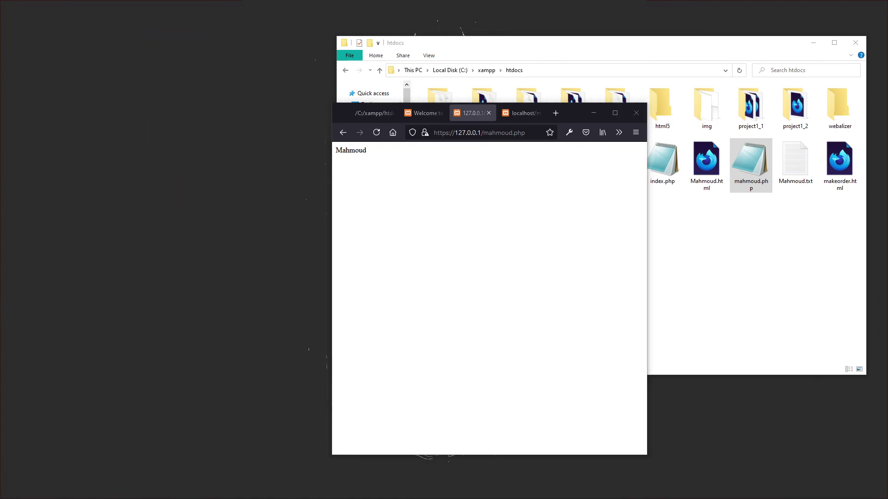